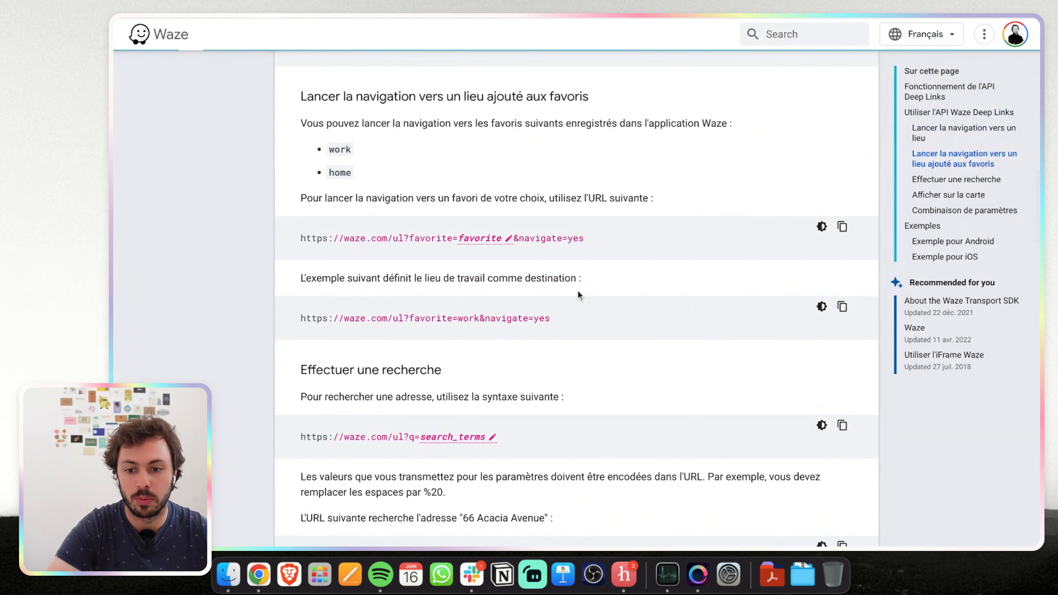
Step: Copy the address-search URL syntax from the "Effectuer une recherche" section of the Waze Deep Links documentation
scroll(378, 382, down, 3)
drag(293, 301, 596, 337)
click(513, 329)
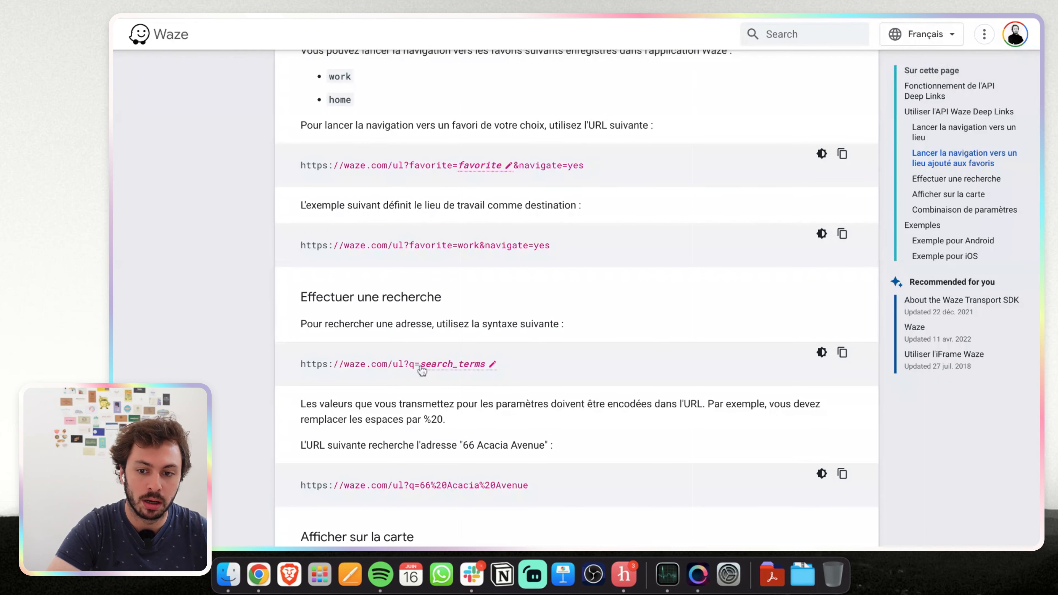
drag(418, 364, 294, 393)
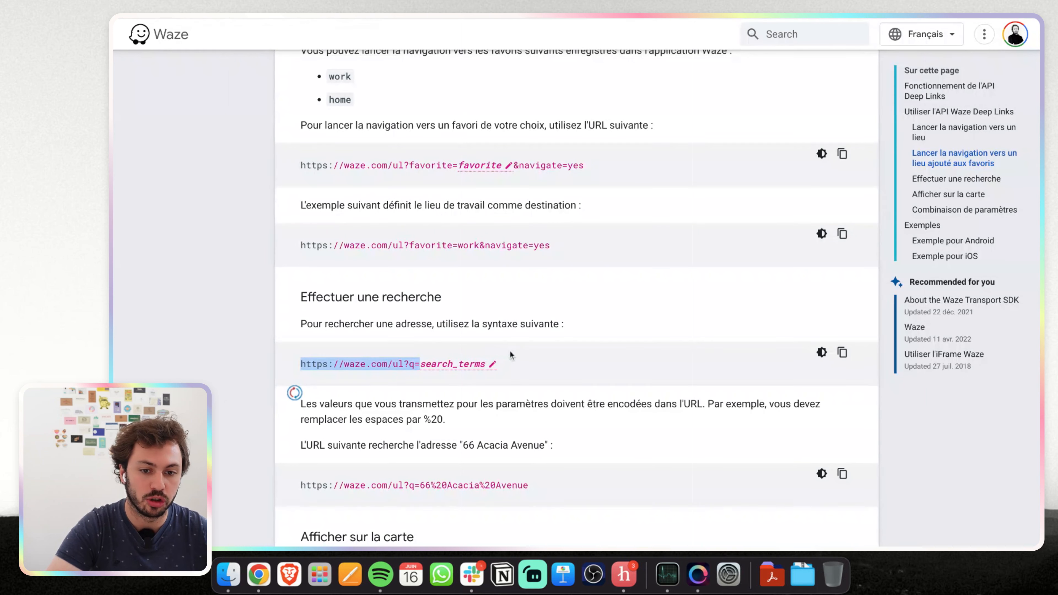
click(841, 354)
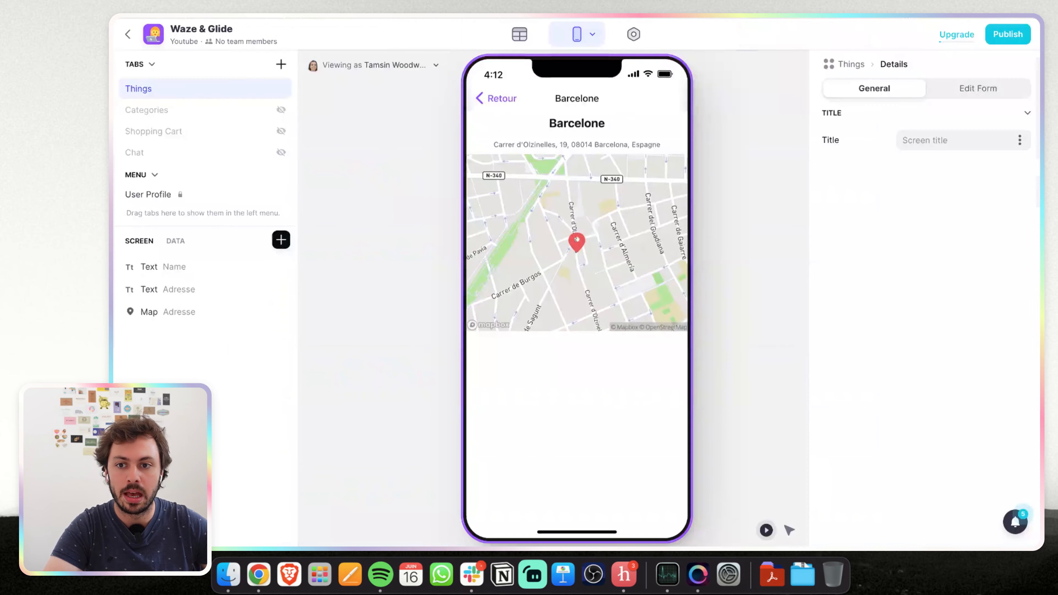
Step: Switch to the Glide app's data and add a Construct URL column named URL Waze to the Adresse table
click(519, 34)
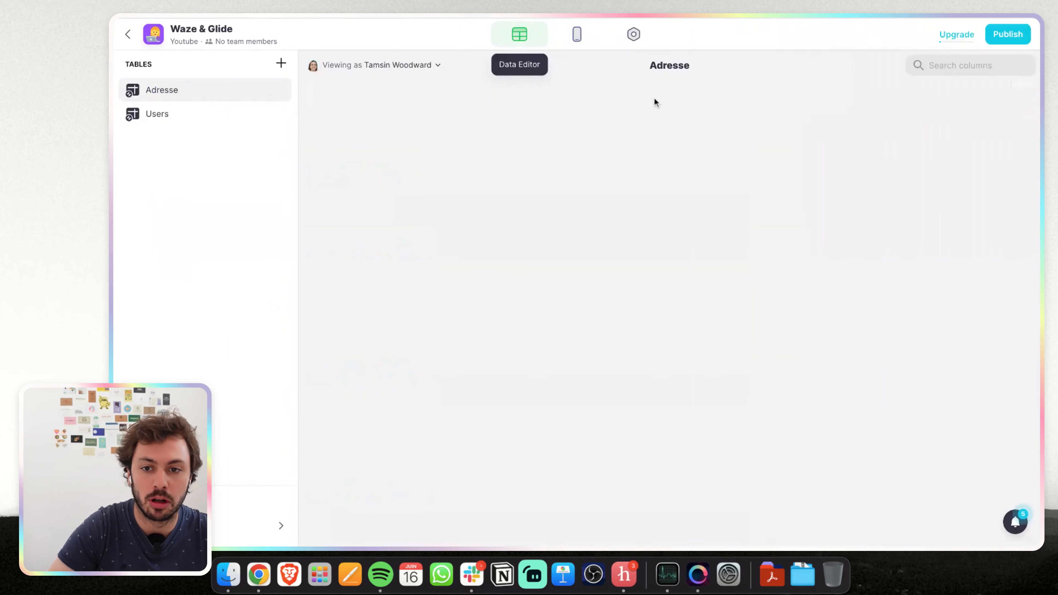
click(1027, 104)
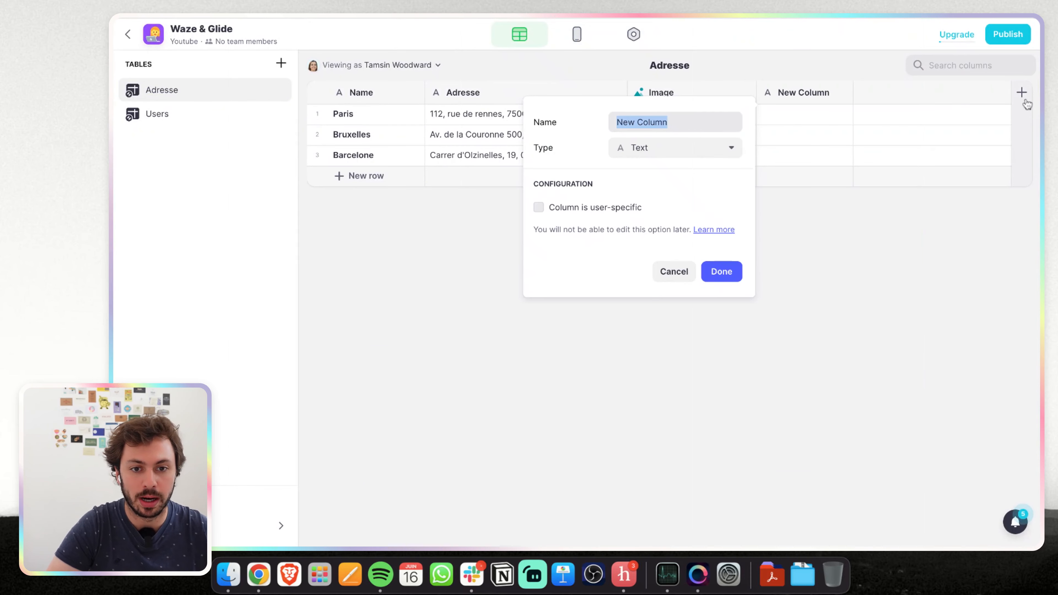
text(URL Waze)
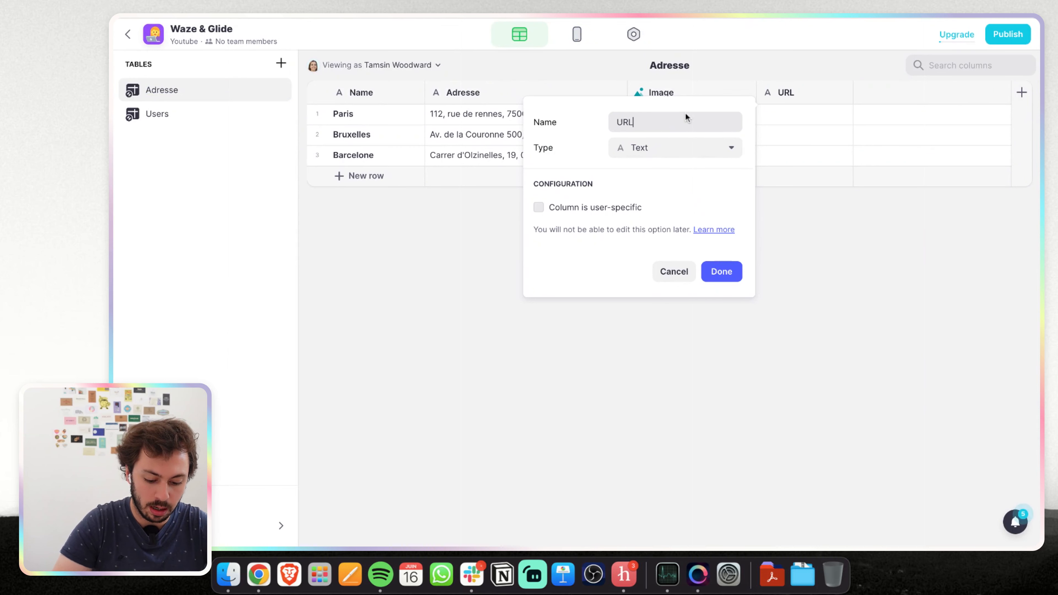
click(646, 157)
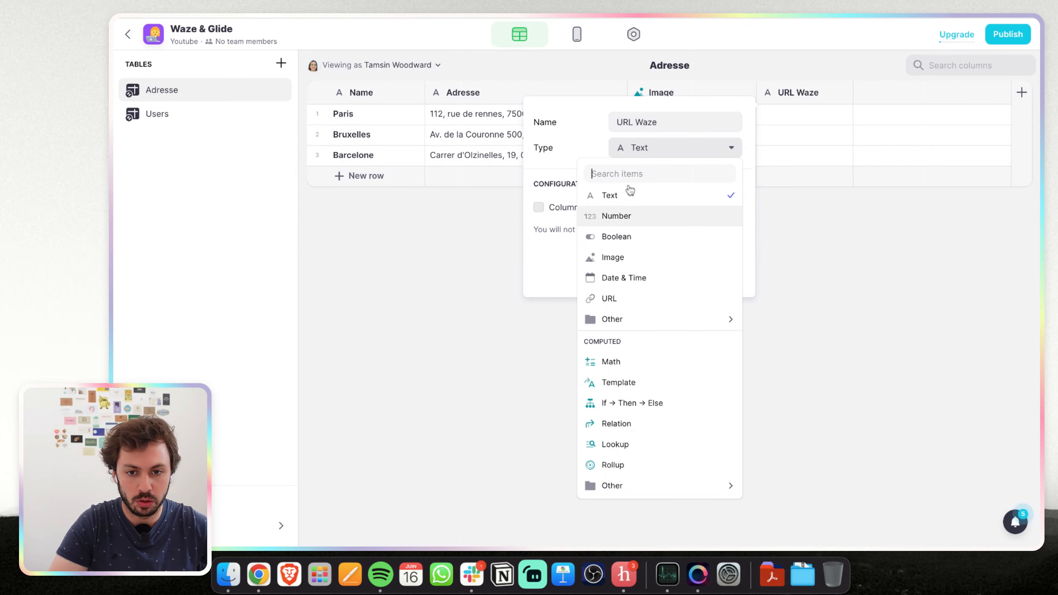
text(url)
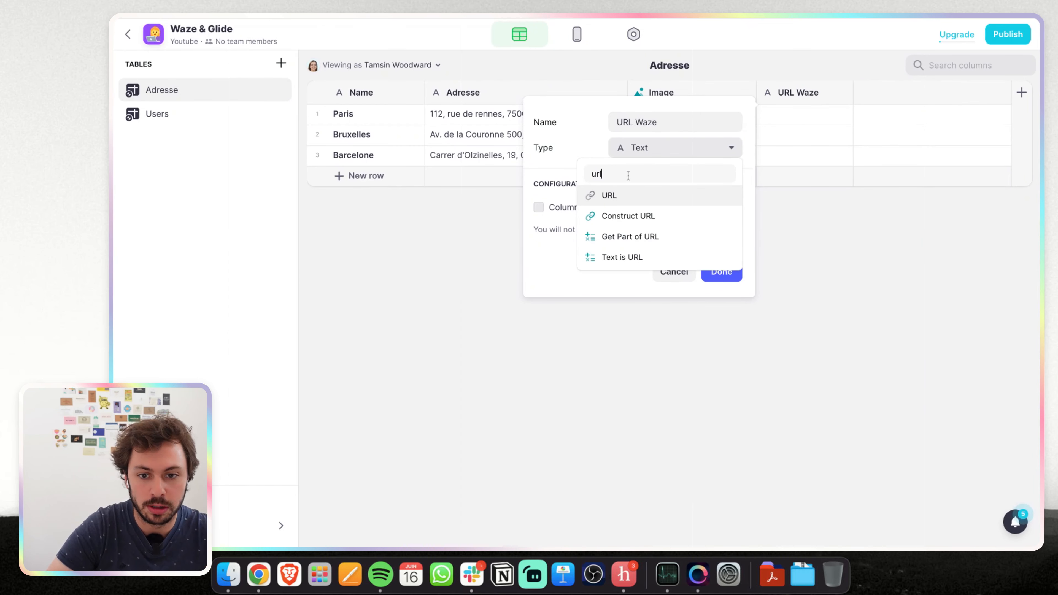
click(628, 216)
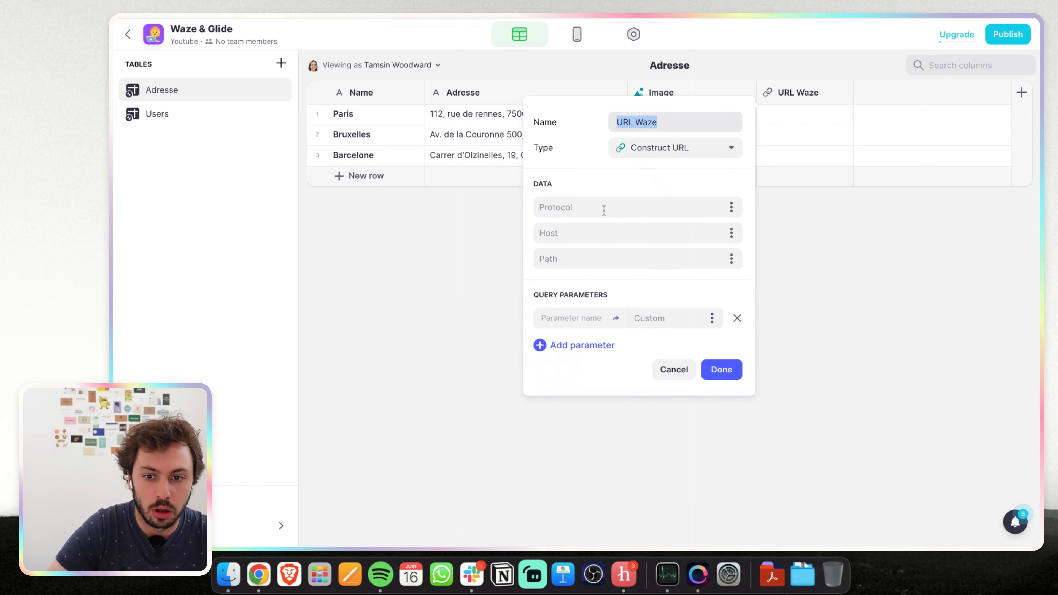
Step: Fill in the URL Waze column from the copied link, with protocol https and host waze.com/ul?q=
click(585, 213)
key(super+v)
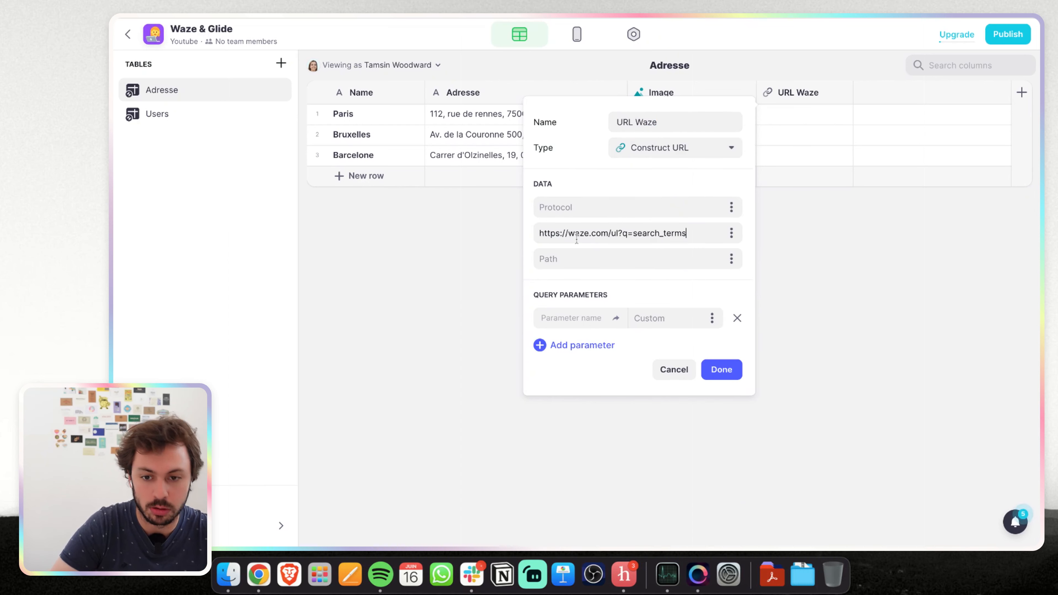
drag(568, 236, 534, 235)
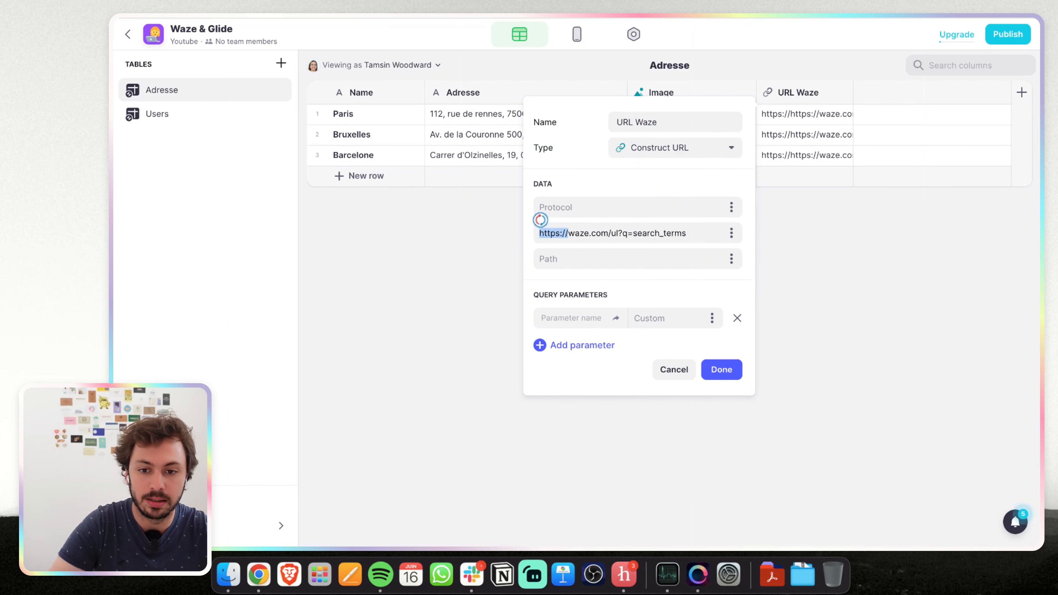
key(BackSpace)
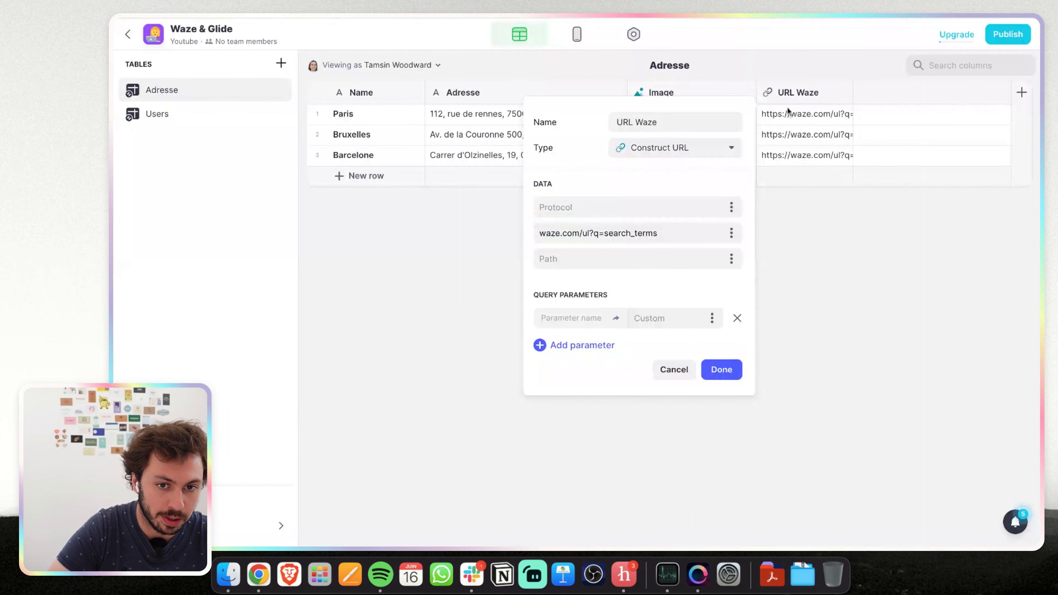
key(super+v)
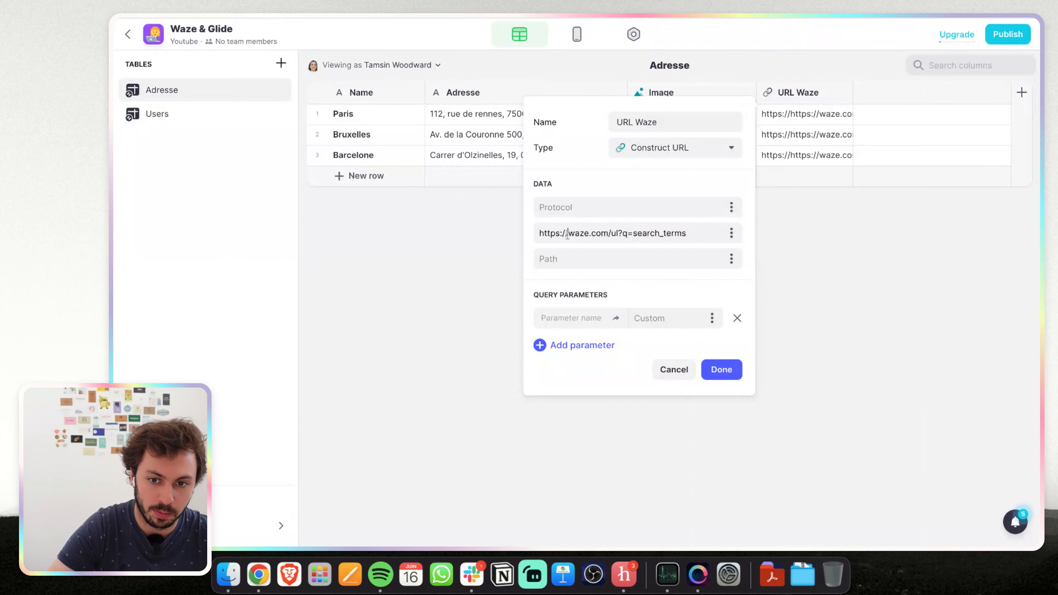
drag(568, 235, 540, 234)
key(super+x)
click(552, 206)
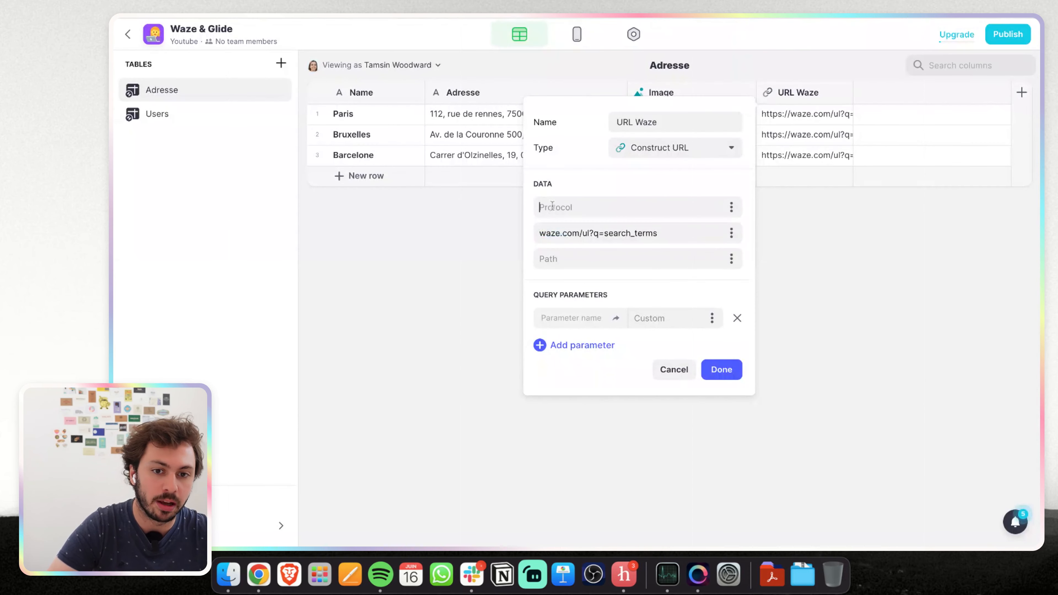
key(super+v)
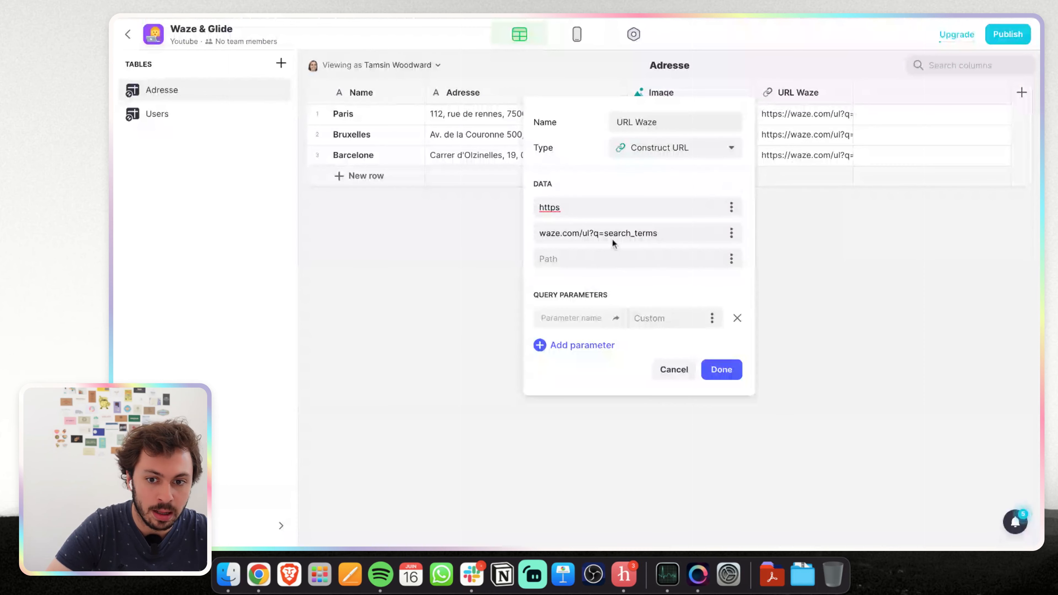
drag(604, 233, 684, 233)
key(BackSpace)
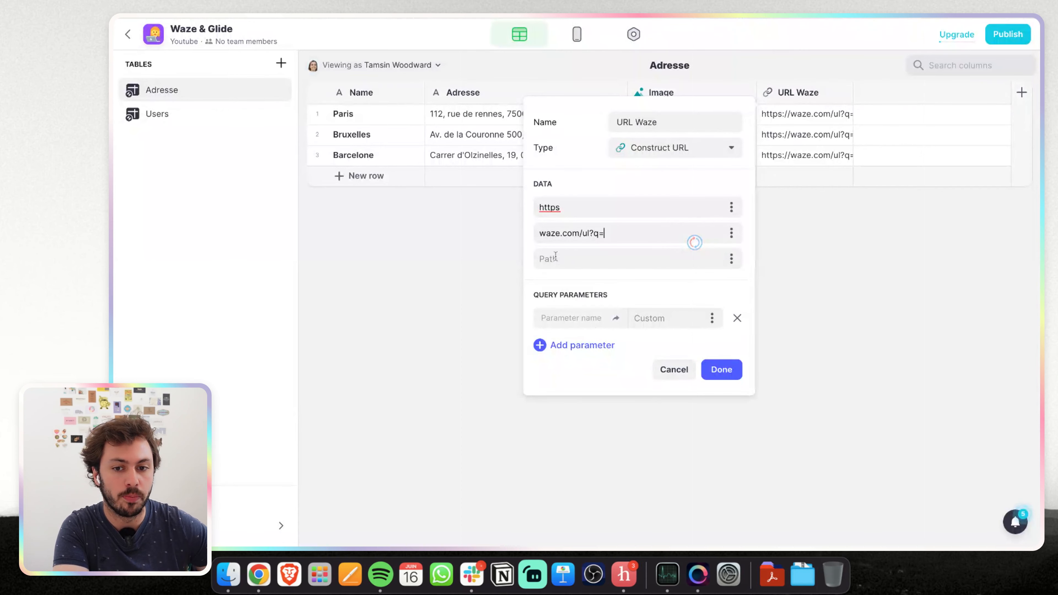
Step: Use the Adresse column as the URL's path and save the URL Waze column
click(732, 259)
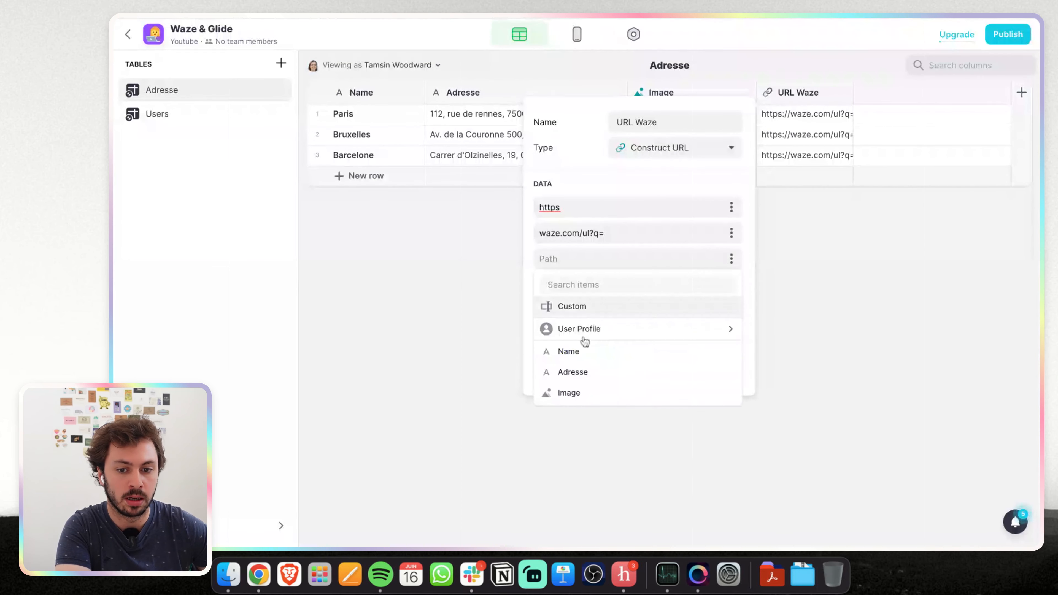
click(571, 371)
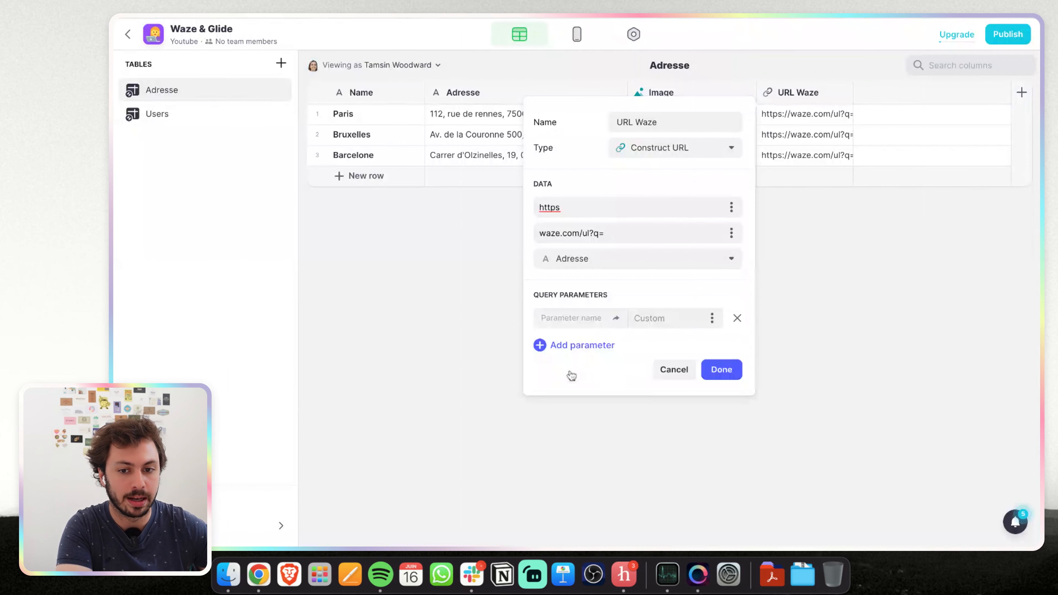
click(722, 370)
Step: Widen the URL Waze column and inspect the links built for the Paris and Barcelone rows
drag(851, 104, 988, 95)
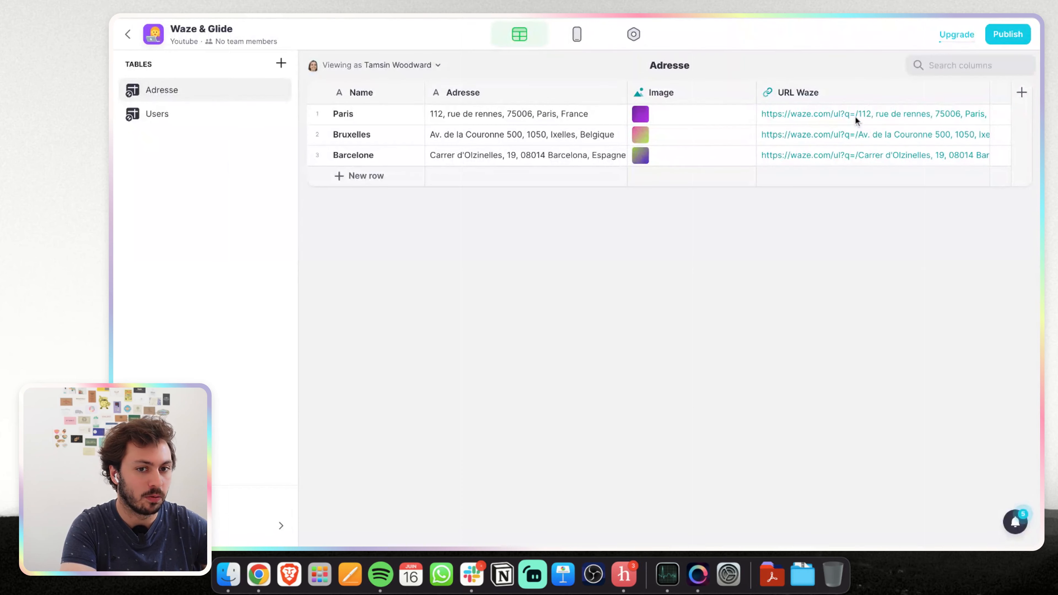
click(833, 116)
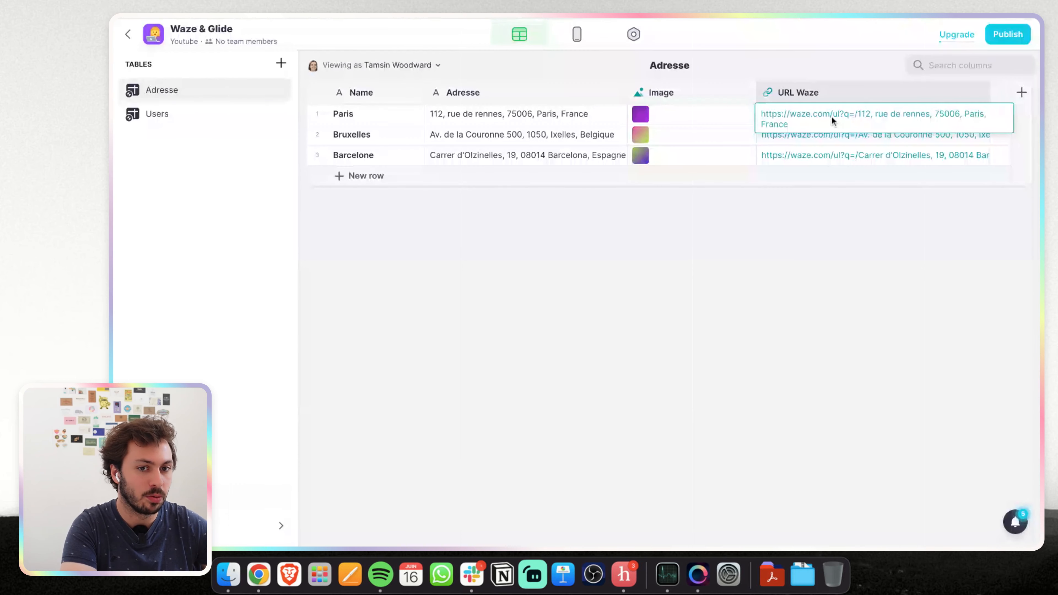
click(867, 151)
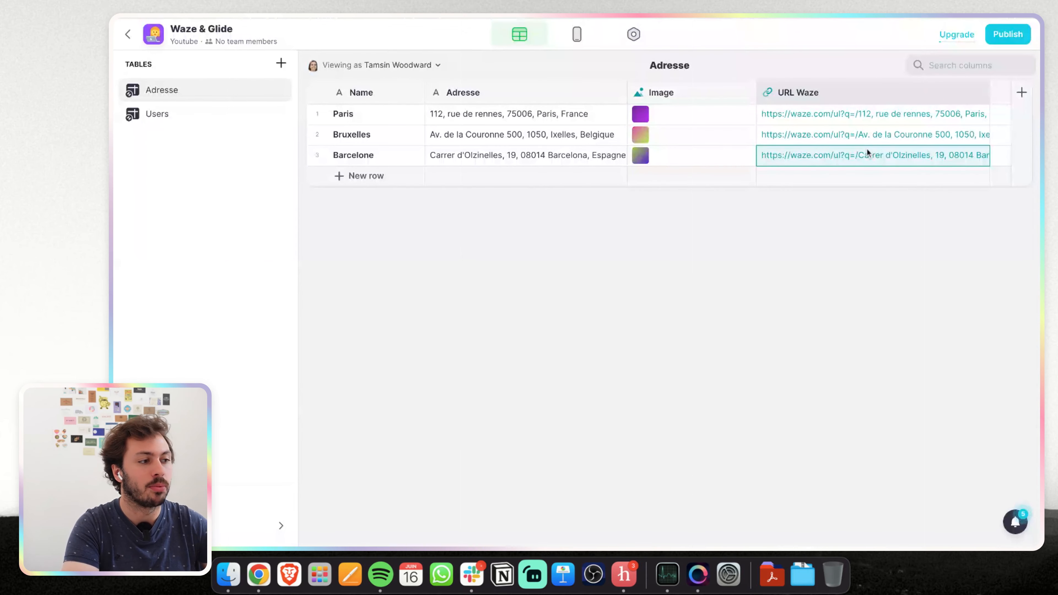
Step: Return to the app layout and add a Button component to the Barcelone details screen
click(577, 35)
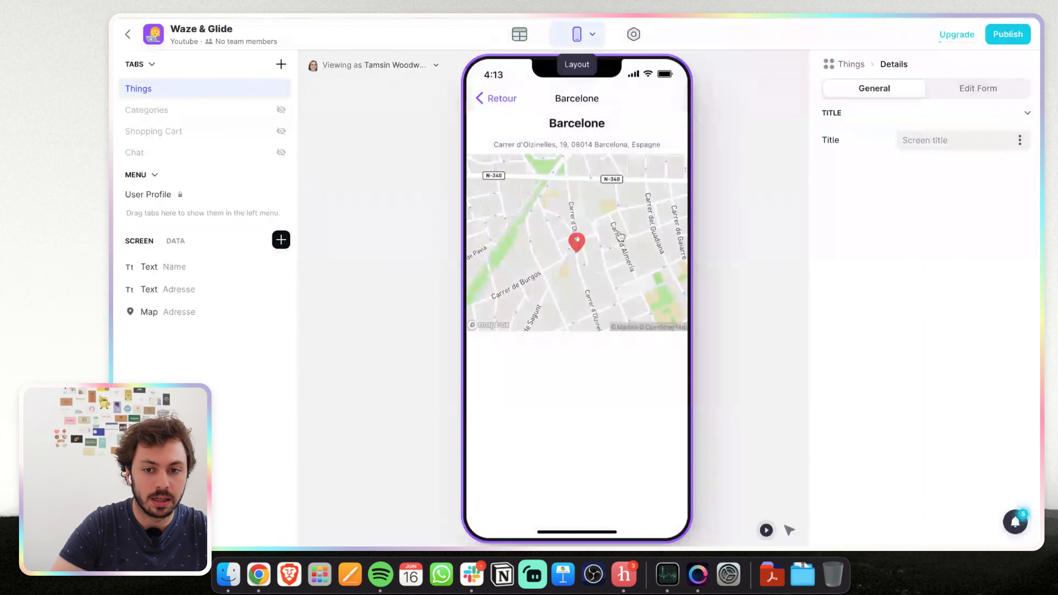
click(281, 240)
text(bu)
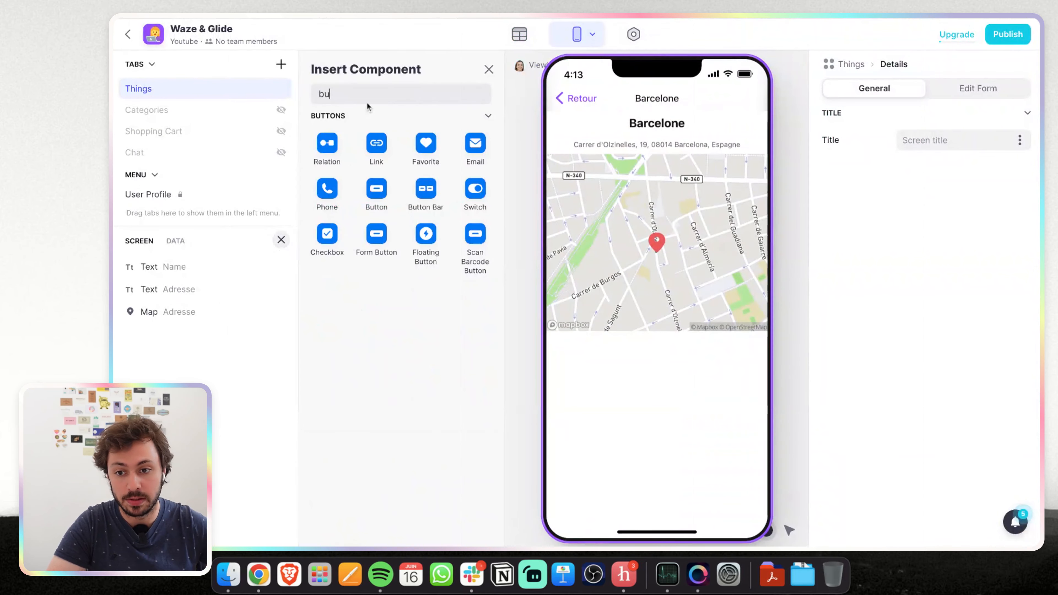
click(381, 186)
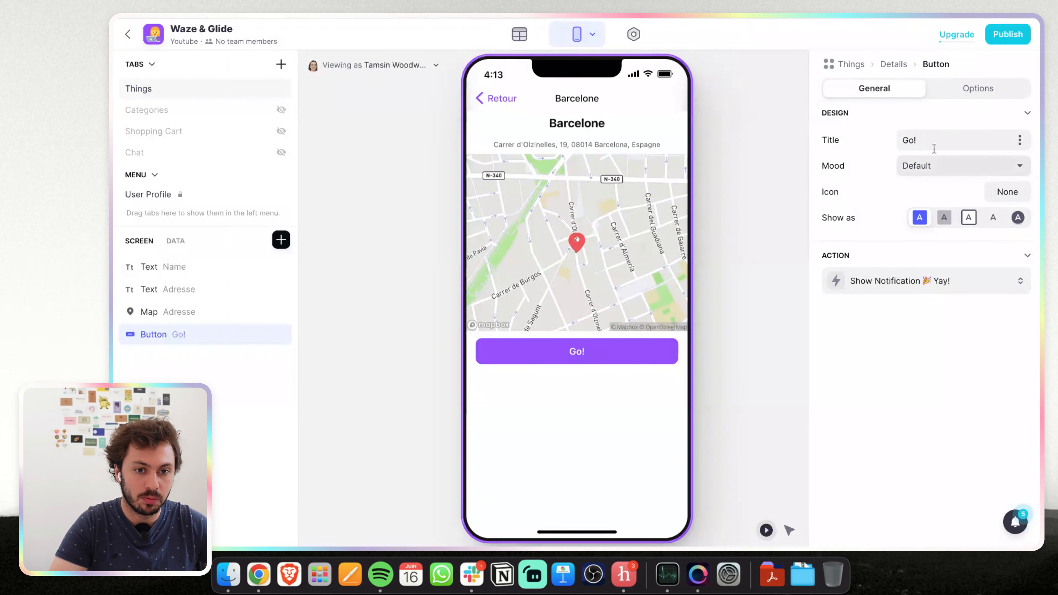
Step: Title the button "Voir sur Waze" and show it in the light tinted style
click(933, 146)
text(Waze)
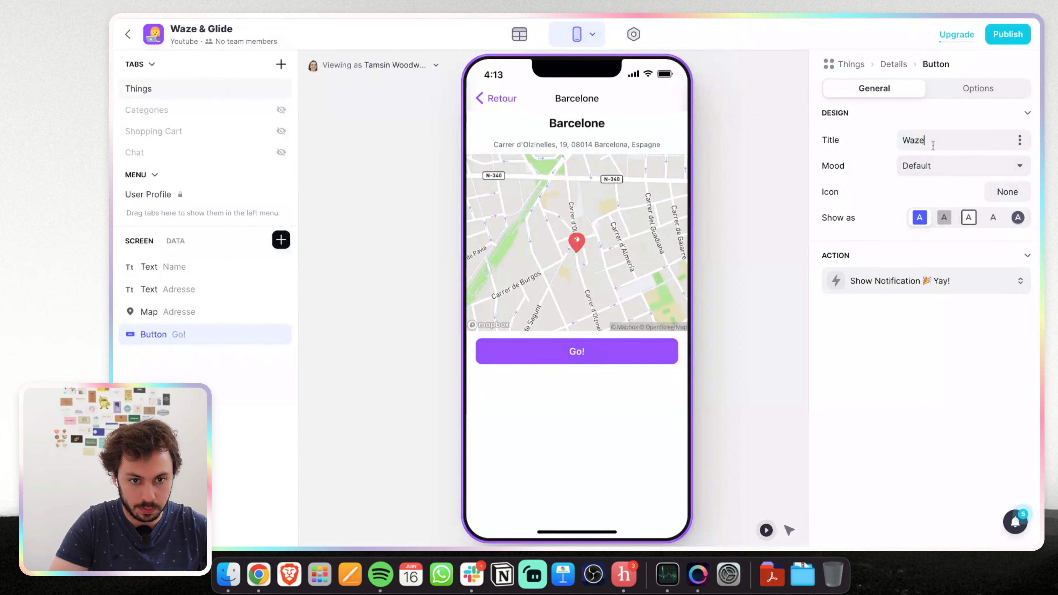
click(944, 217)
double_click(928, 138)
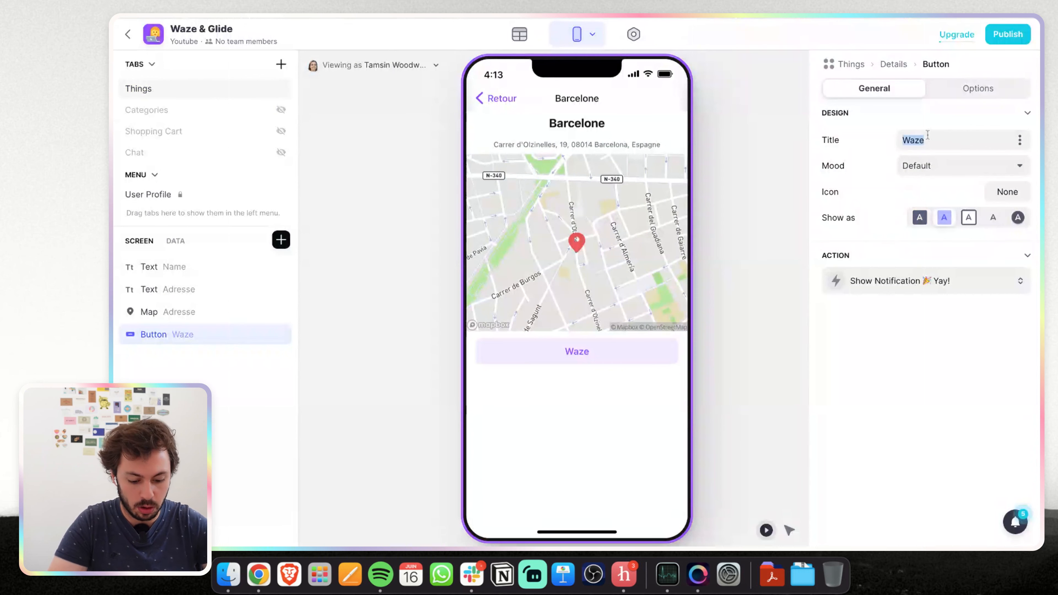
text(Voir sur W)
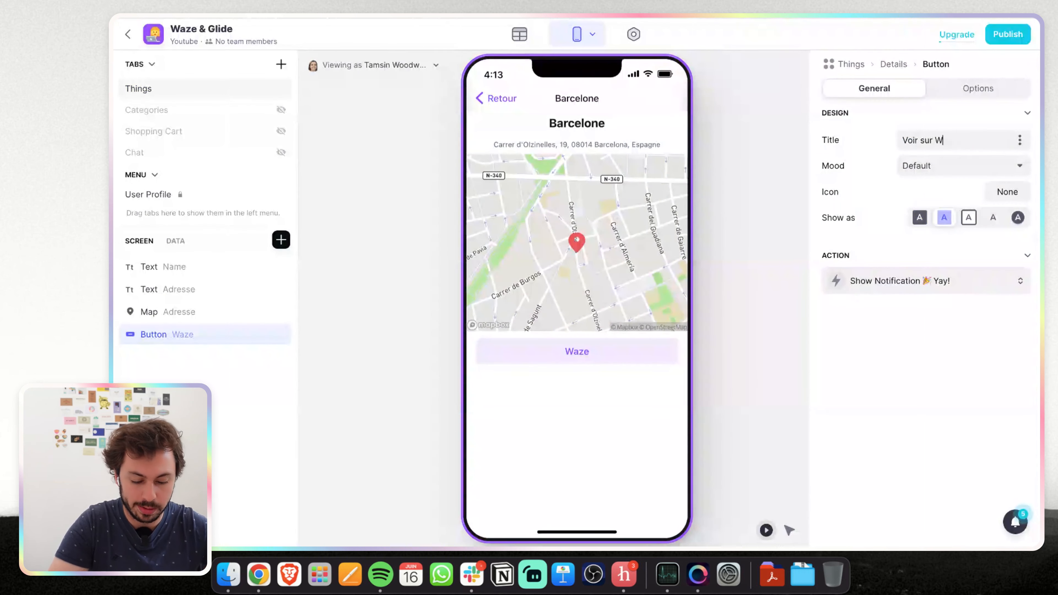
text(aze)
Step: Change the button's action to Open Link, using the URL Waze column as its URL
click(920, 280)
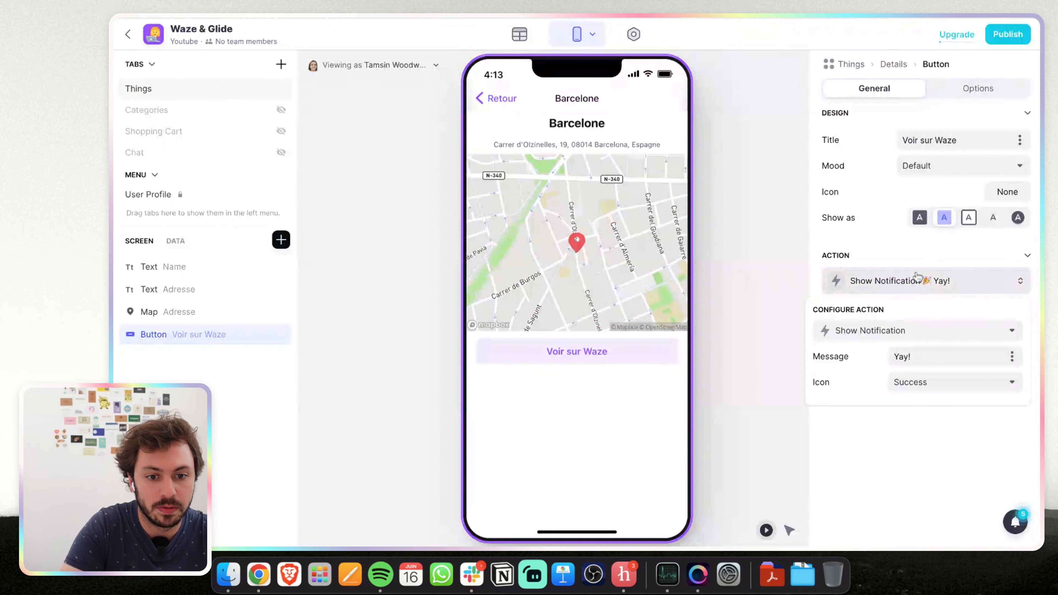
click(883, 335)
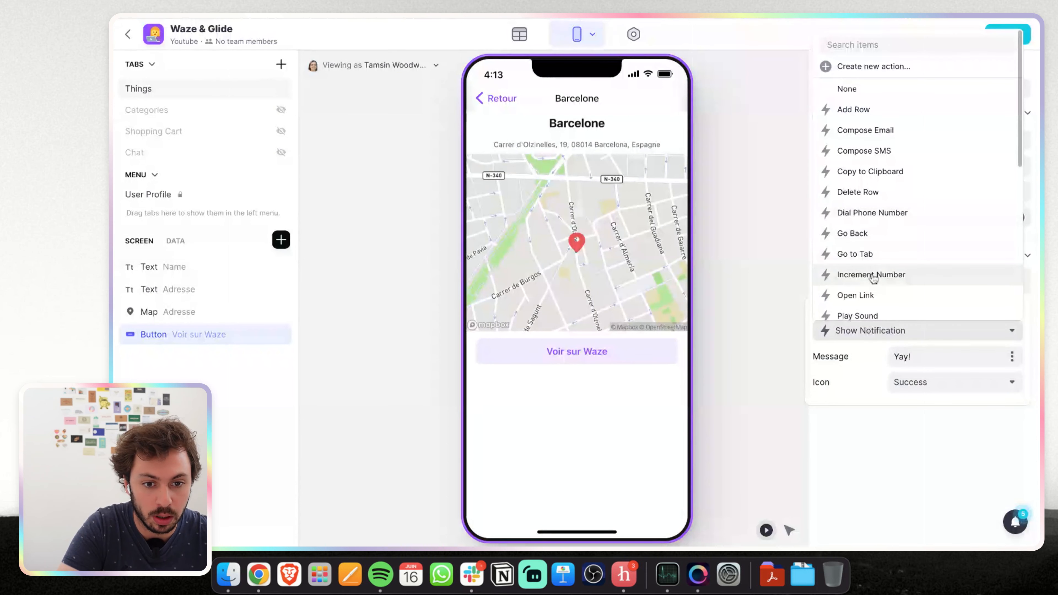
click(869, 295)
click(956, 379)
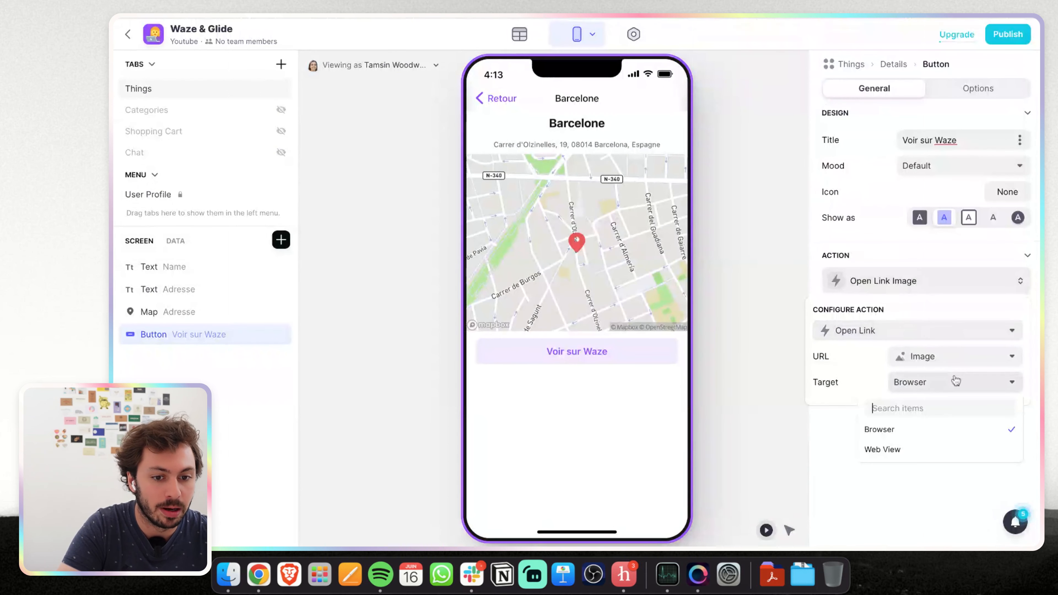
click(951, 358)
click(900, 511)
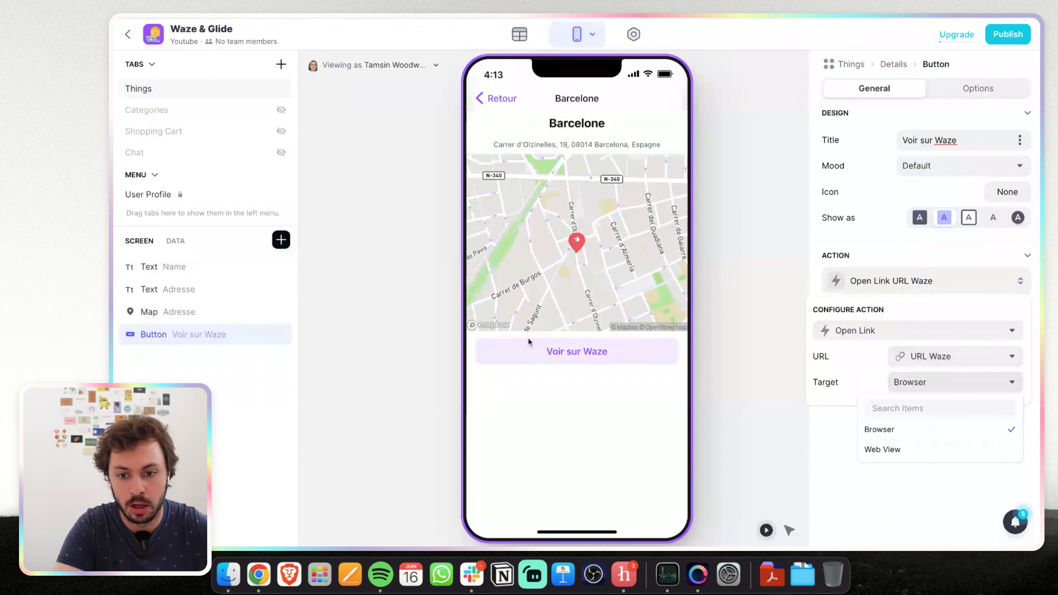
Step: Test the "Voir sur Waze" button in the preview and look through the Waze page it opens
click(539, 355)
click(552, 353)
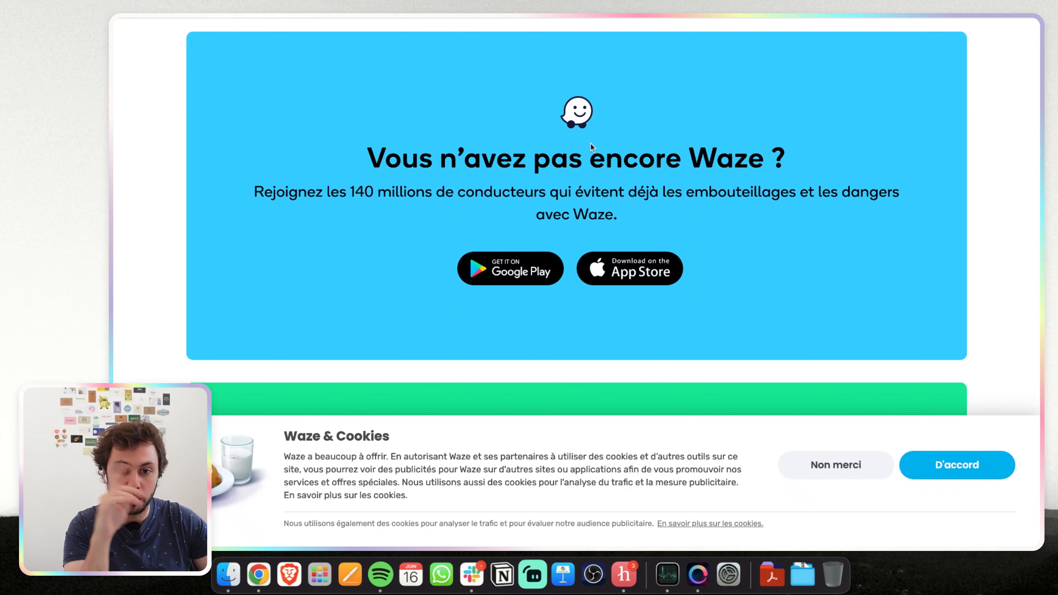
scroll(591, 144, down, 5)
scroll(590, 143, up, 5)
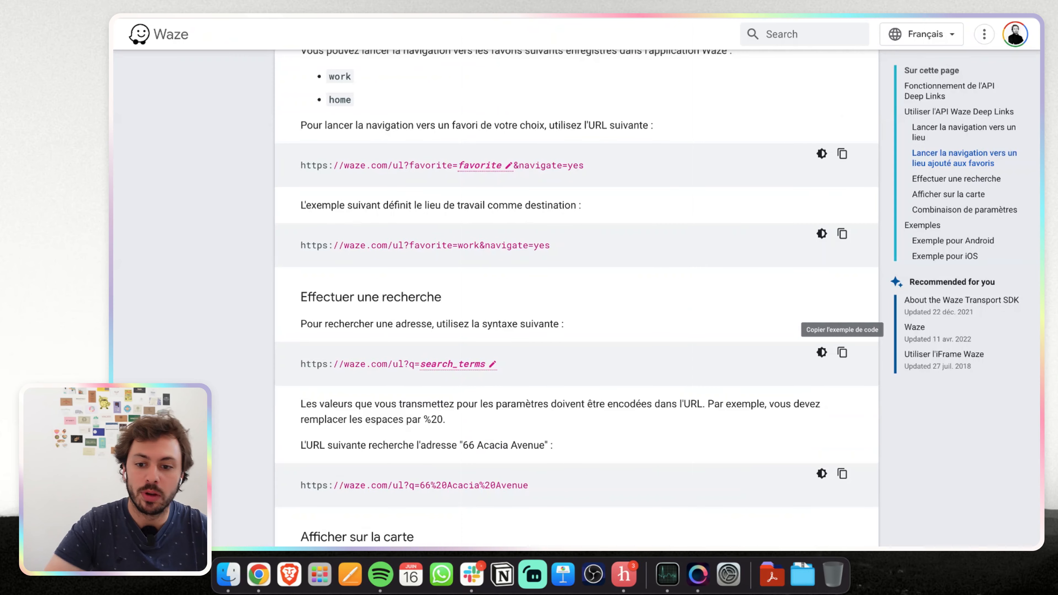
Step: Back in the Waze documentation, read the note on how search parameter values must be encoded in the URL
scroll(371, 274, down, 2)
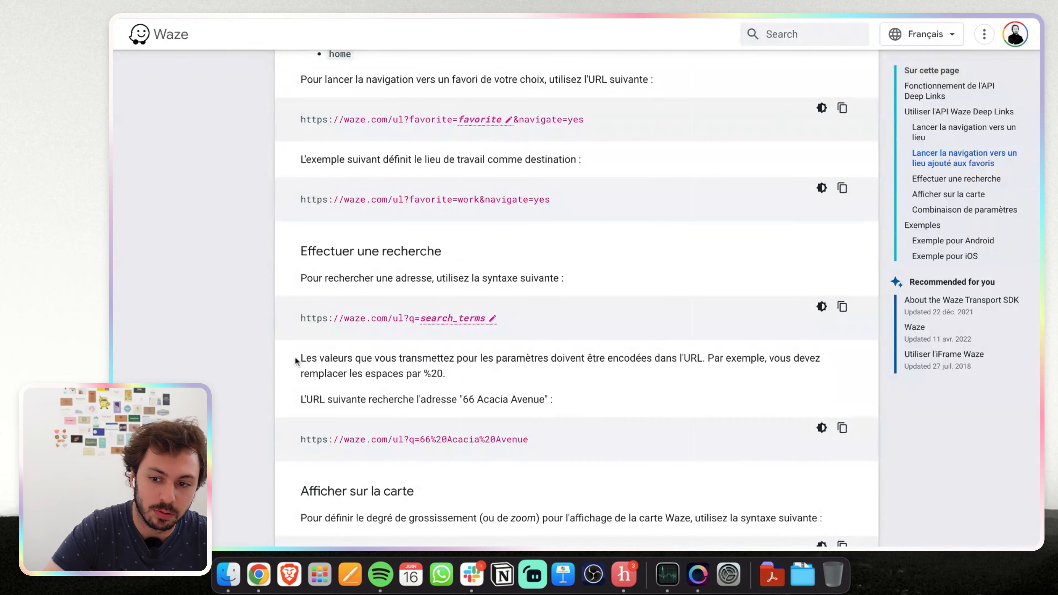
drag(301, 358, 715, 355)
click(715, 355)
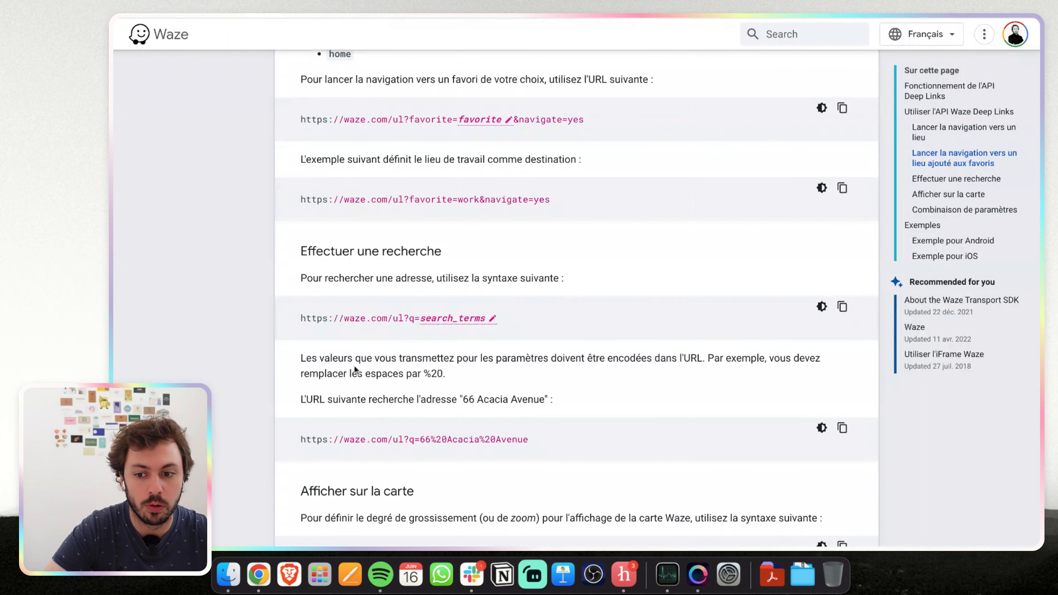
Step: Check the %20 replacement for spaces in the Waze documentation, and switch to Glide to inspect the Paris row's URL in the data table
drag(324, 373, 444, 375)
click(451, 375)
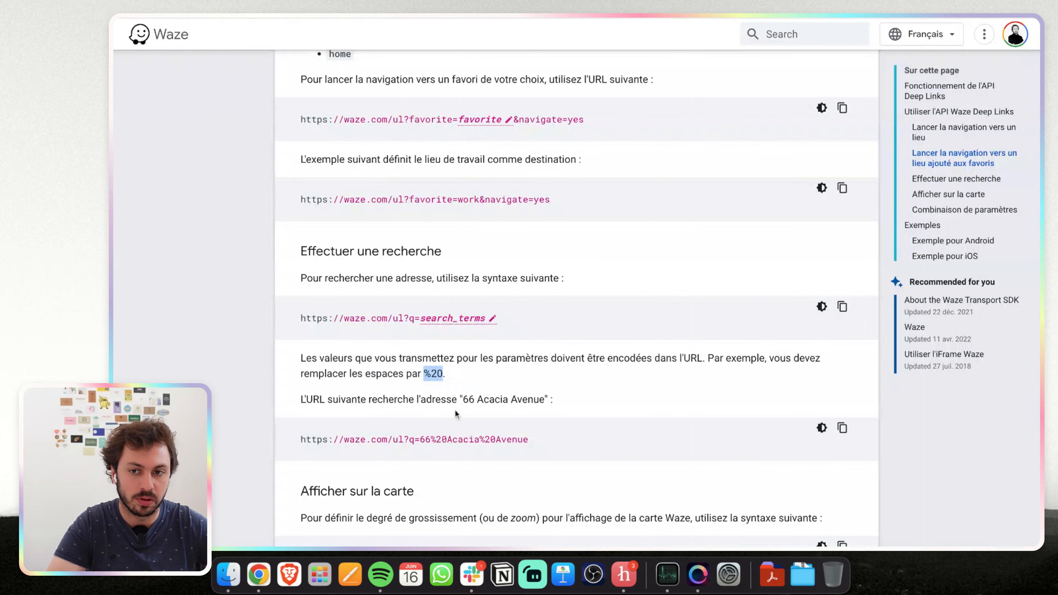
key(ctrl+shift+Tab)
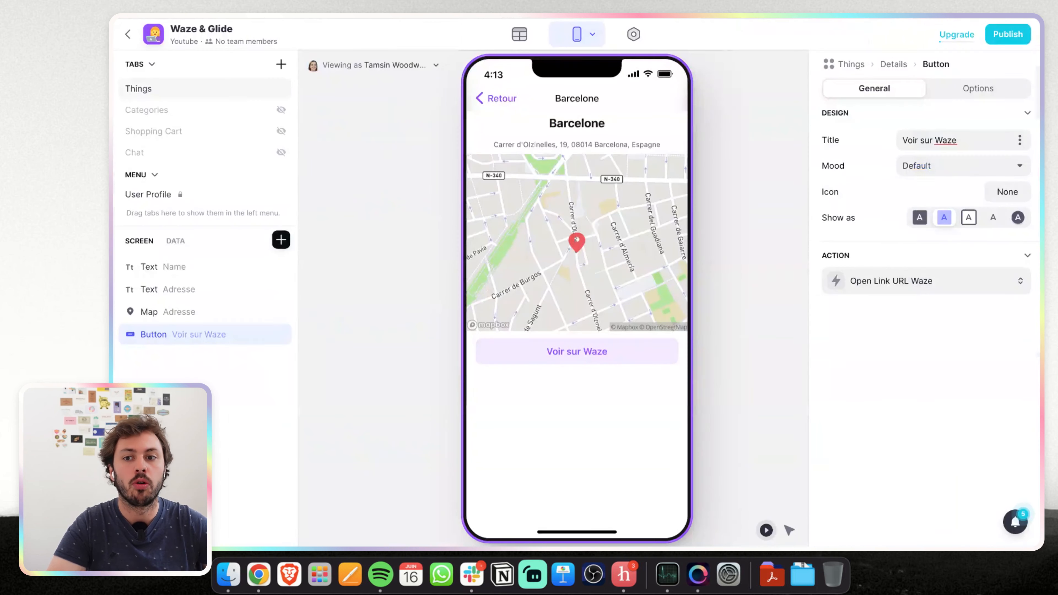
click(519, 34)
click(801, 116)
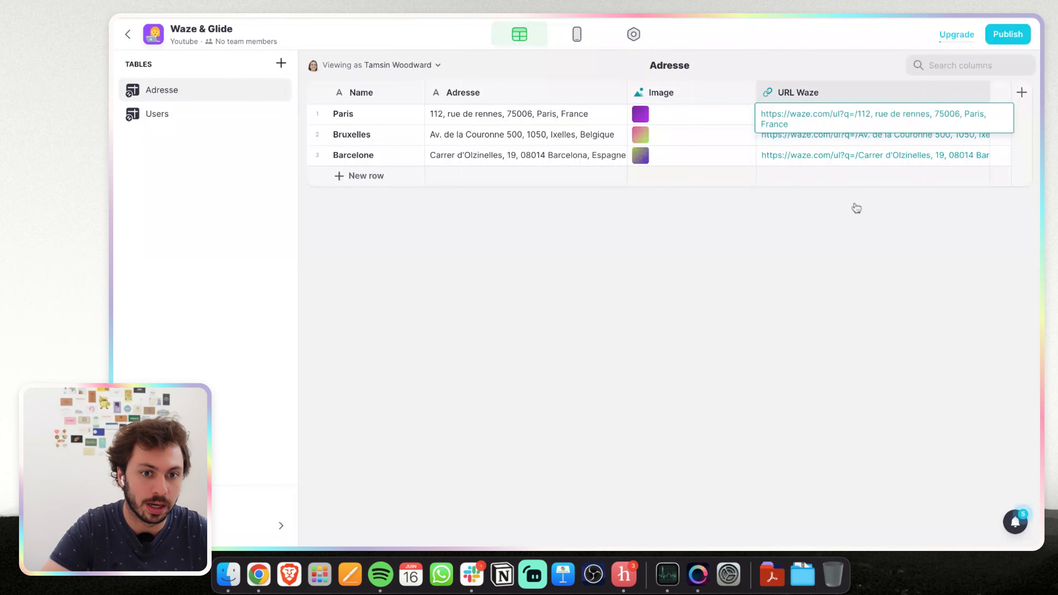
Step: Add a column named "Adresse Waze" to the Adresse table and make it a Template column
click(1022, 93)
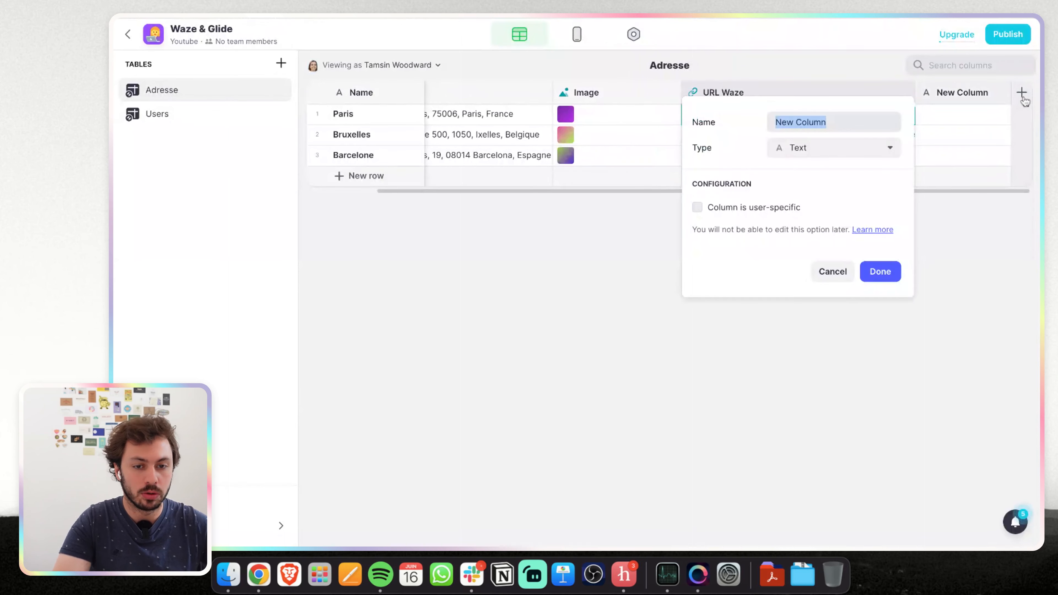
text(Adresse A)
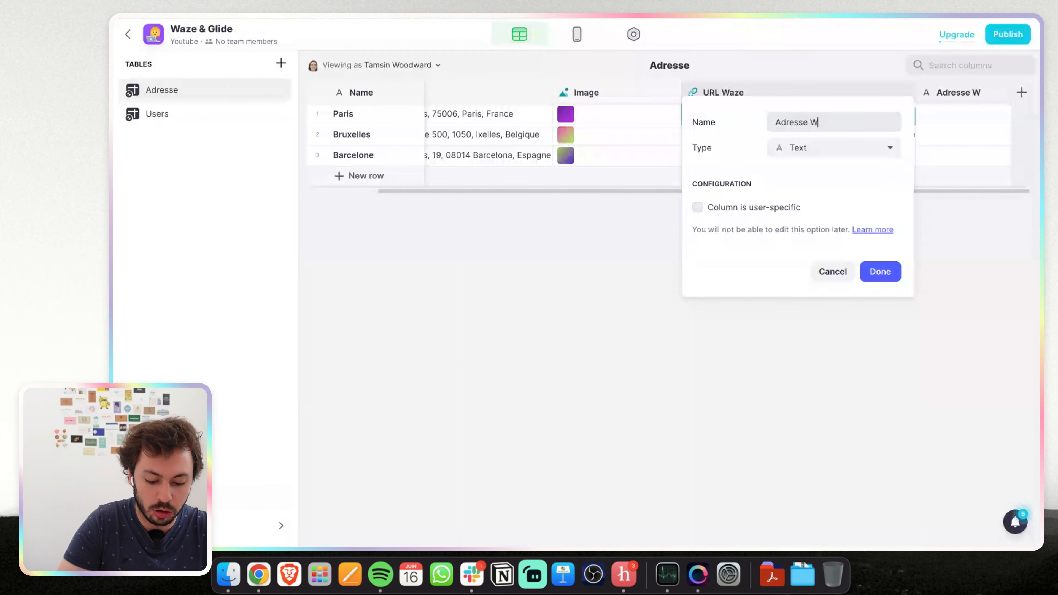
text(aze)
click(858, 153)
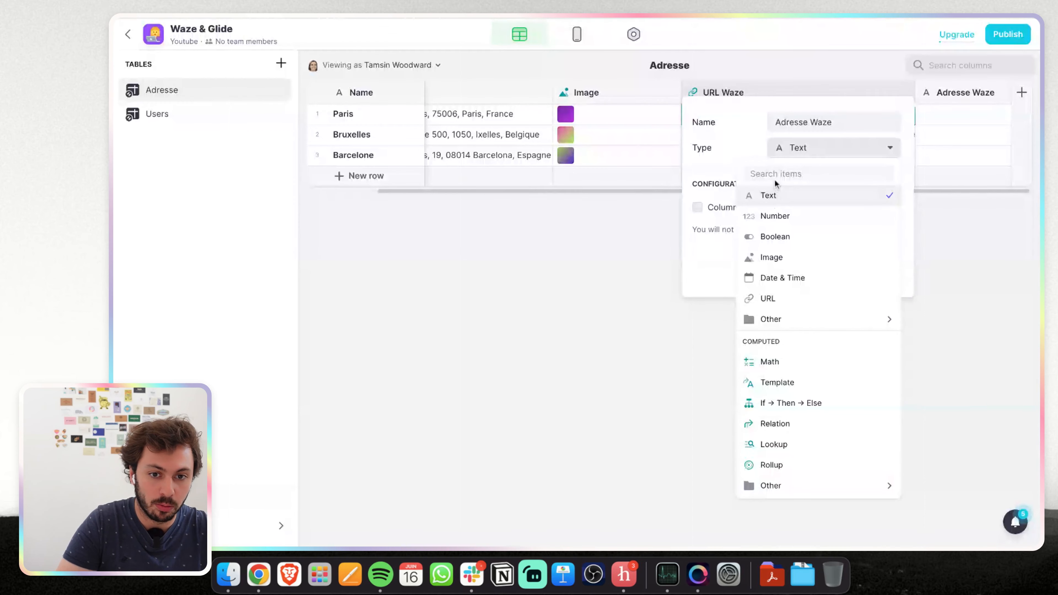
text(templ)
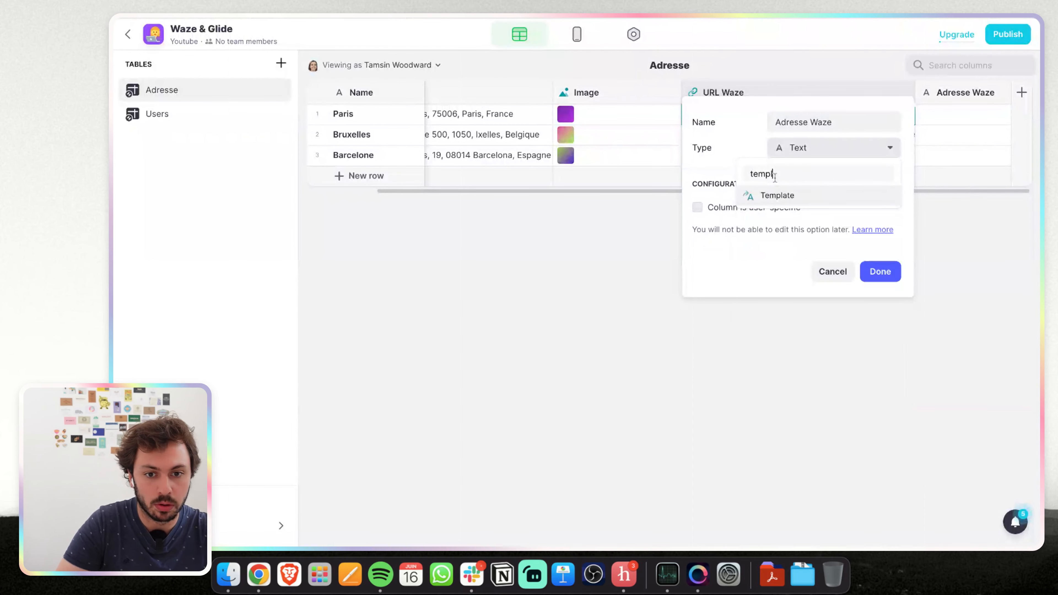
click(770, 203)
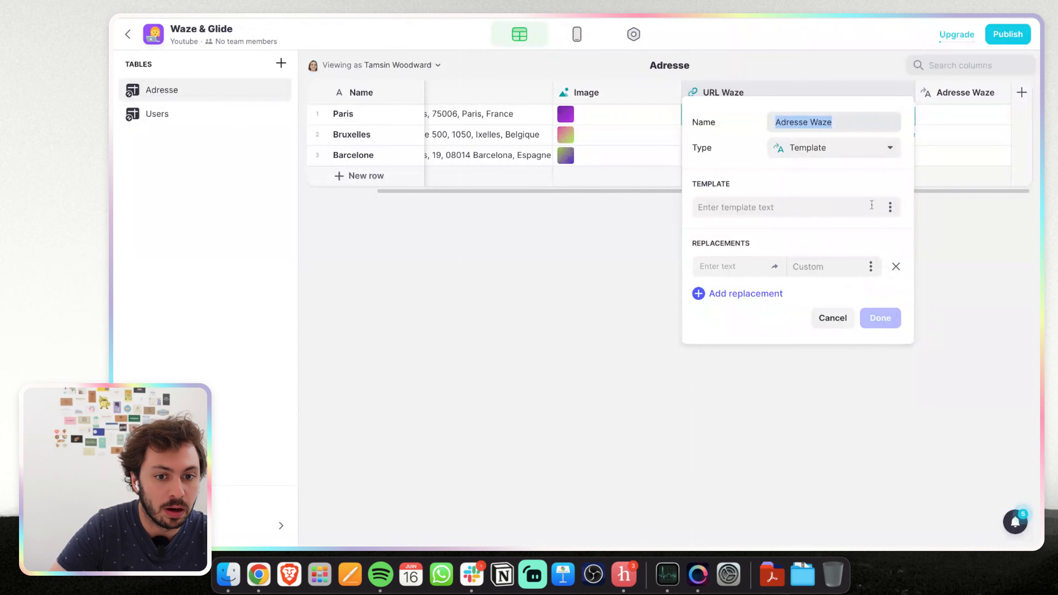
Step: Use the Adresse column as the template, replace every space with %20, and save the new column
click(890, 207)
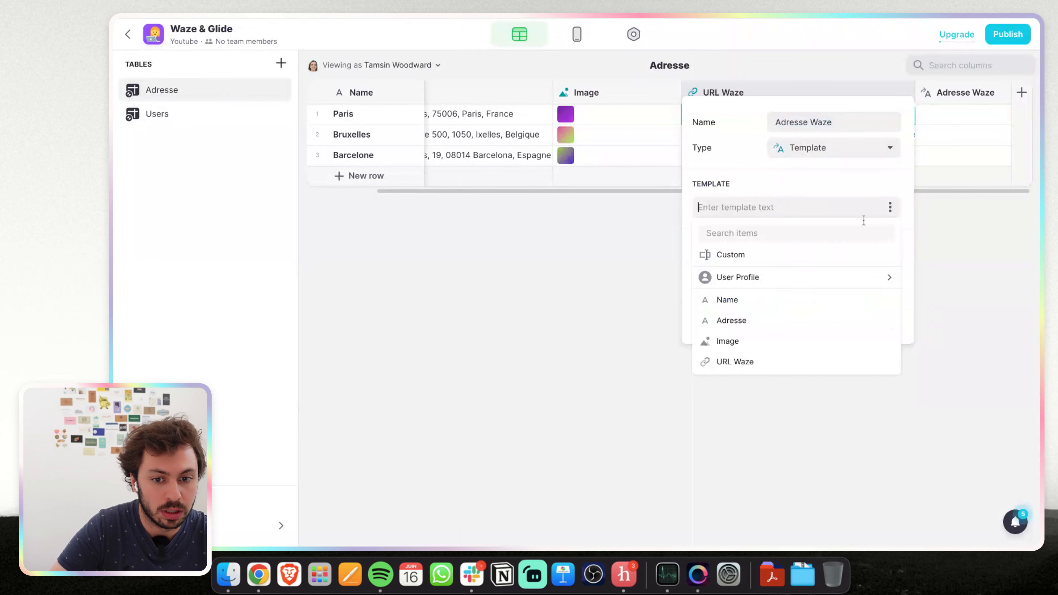
click(743, 320)
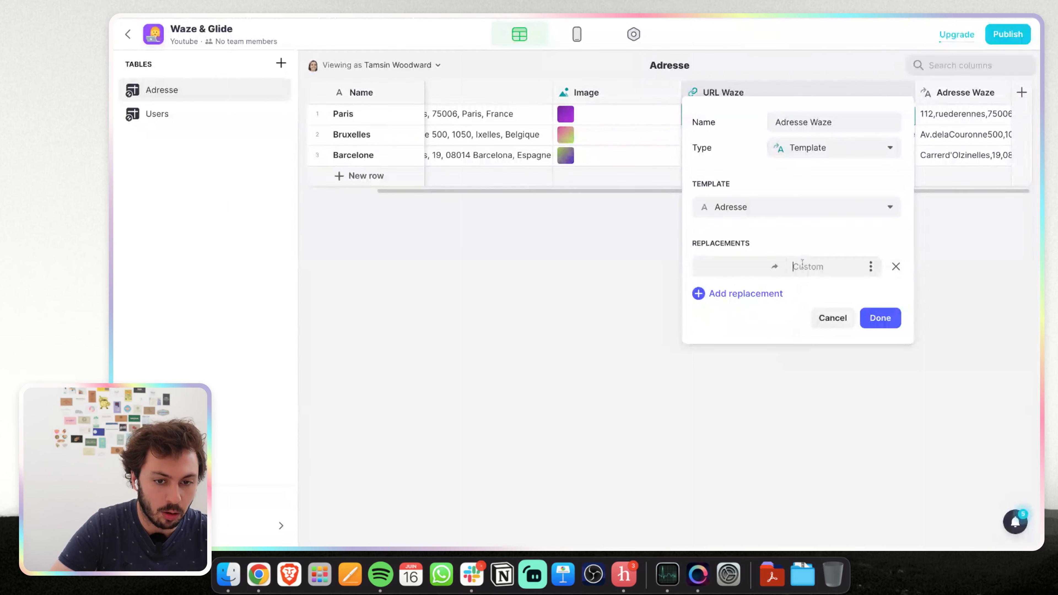
text(%20)
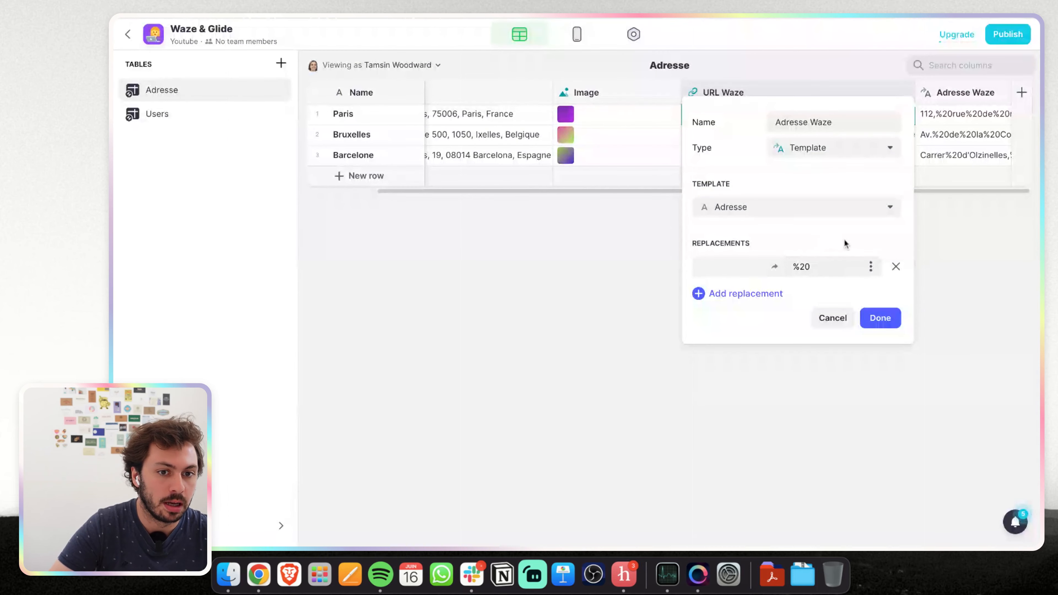
key(BackSpace)
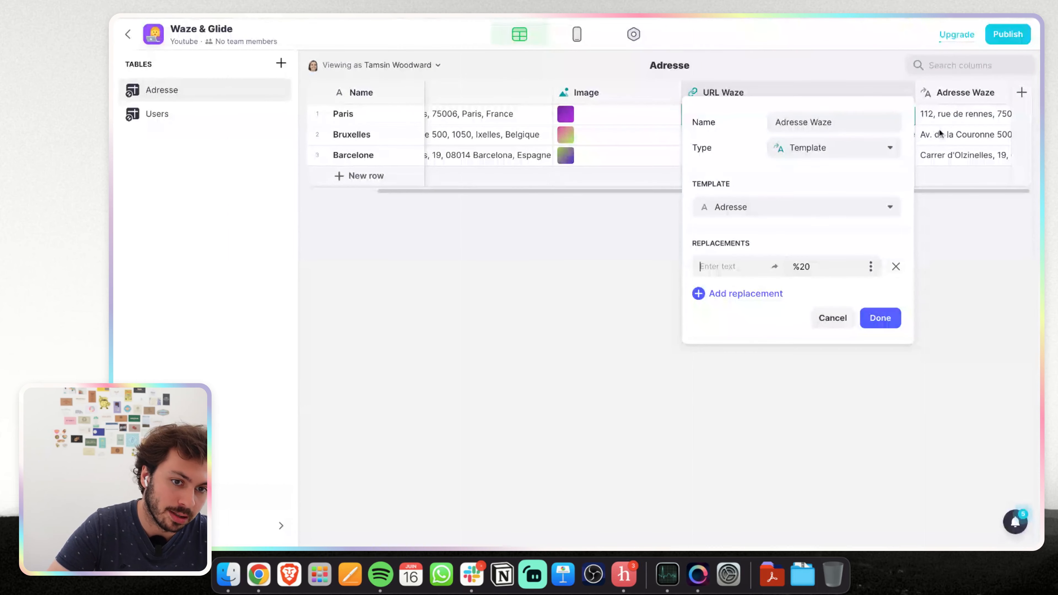
click(874, 320)
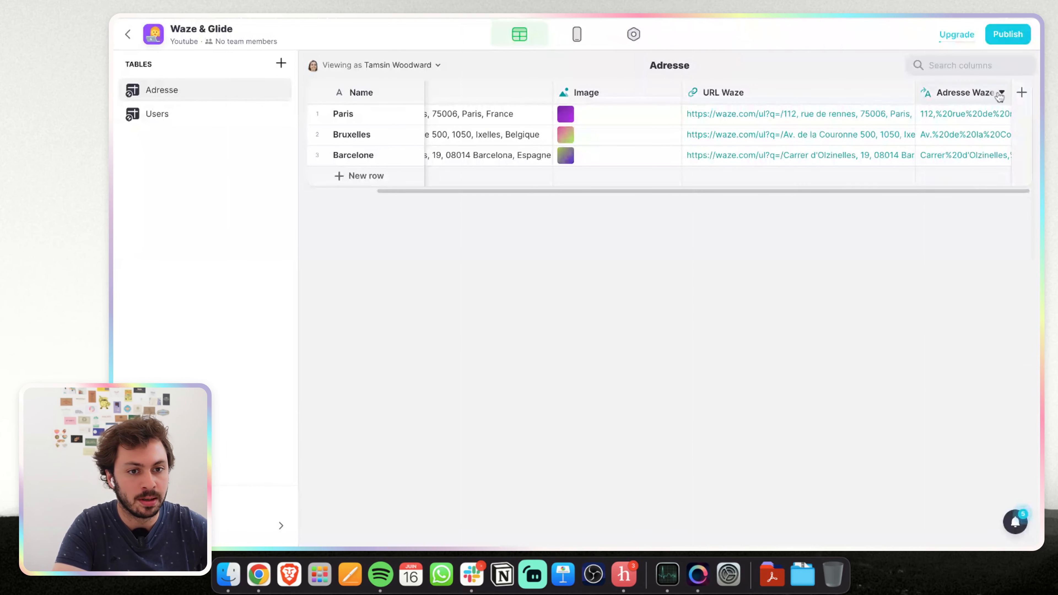
Step: Resize the URL Waze and Adresse Waze columns so that more of the encoded addresses shows
drag(915, 95, 1046, 104)
scroll(926, 138, right, 1)
scroll(926, 137, right, 1)
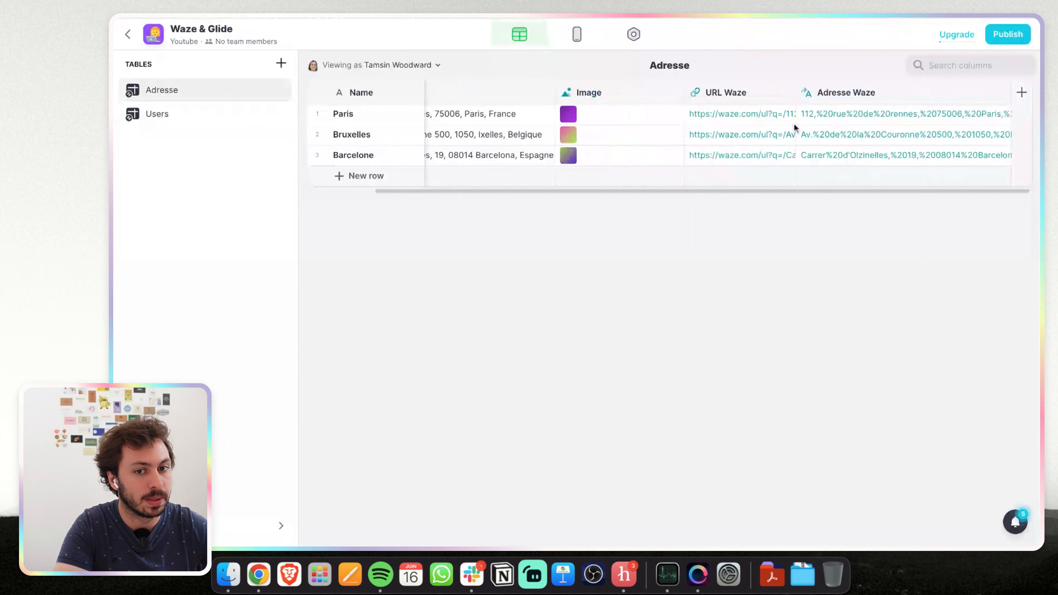
Step: Change the path of the URL Waze column from Adresse to the Adresse Waze column and save it
double_click(733, 95)
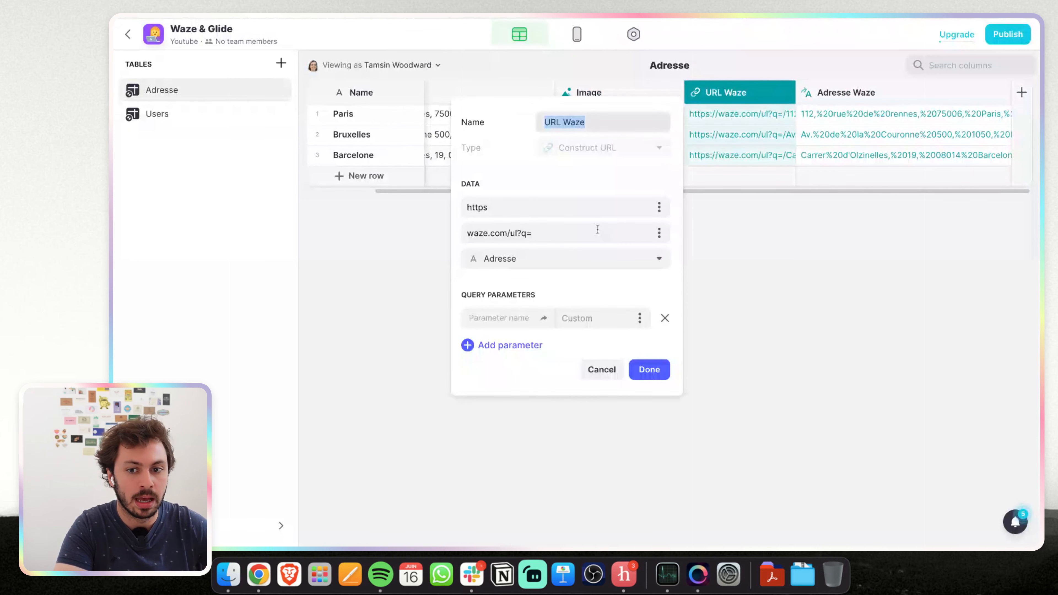
click(511, 261)
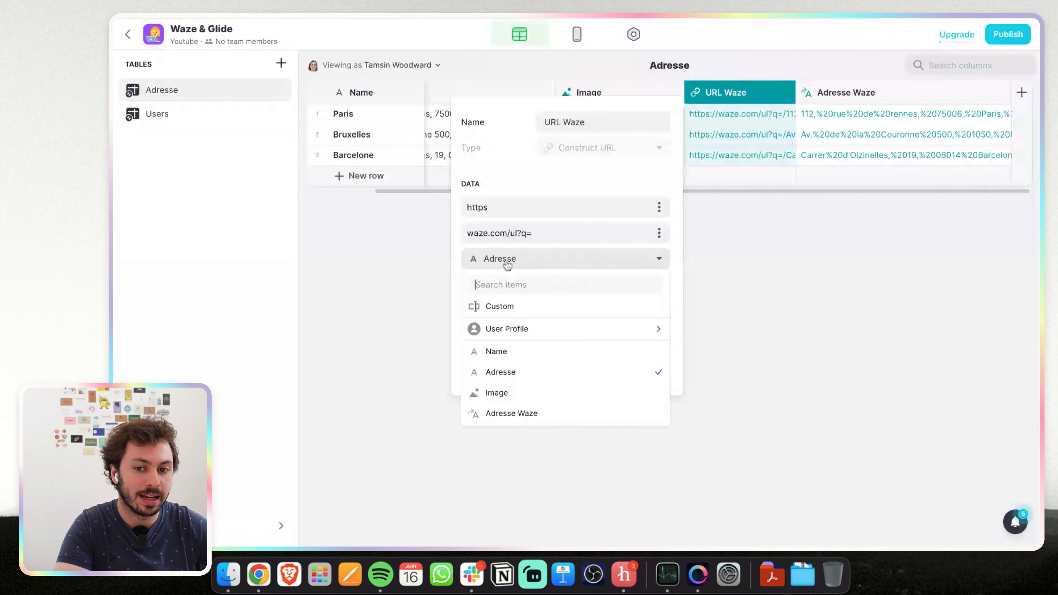
click(496, 413)
click(649, 369)
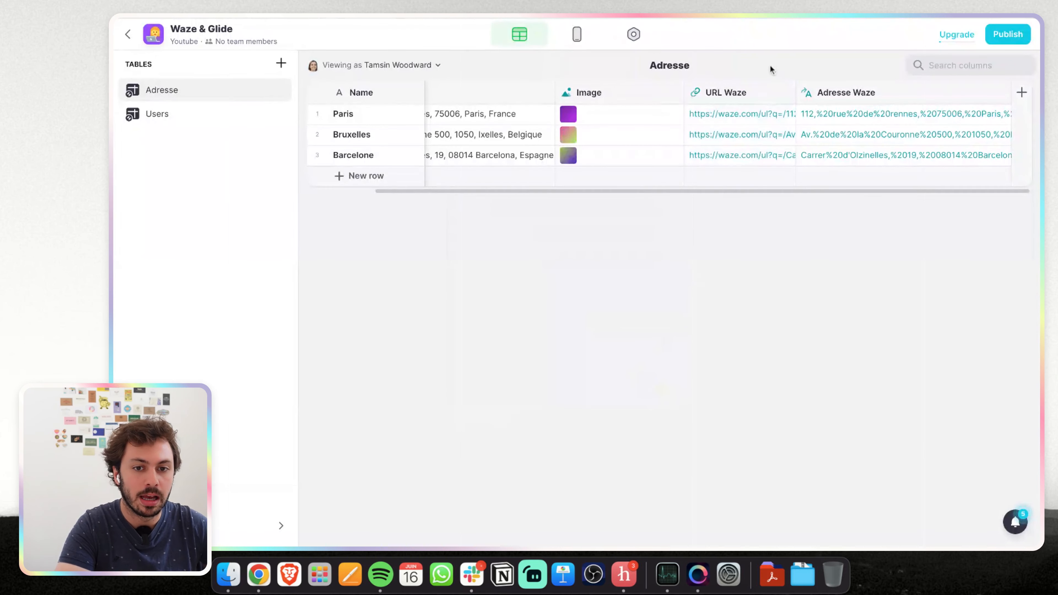
Step: Inspect the full encoded Waze URL in the Paris row
click(739, 111)
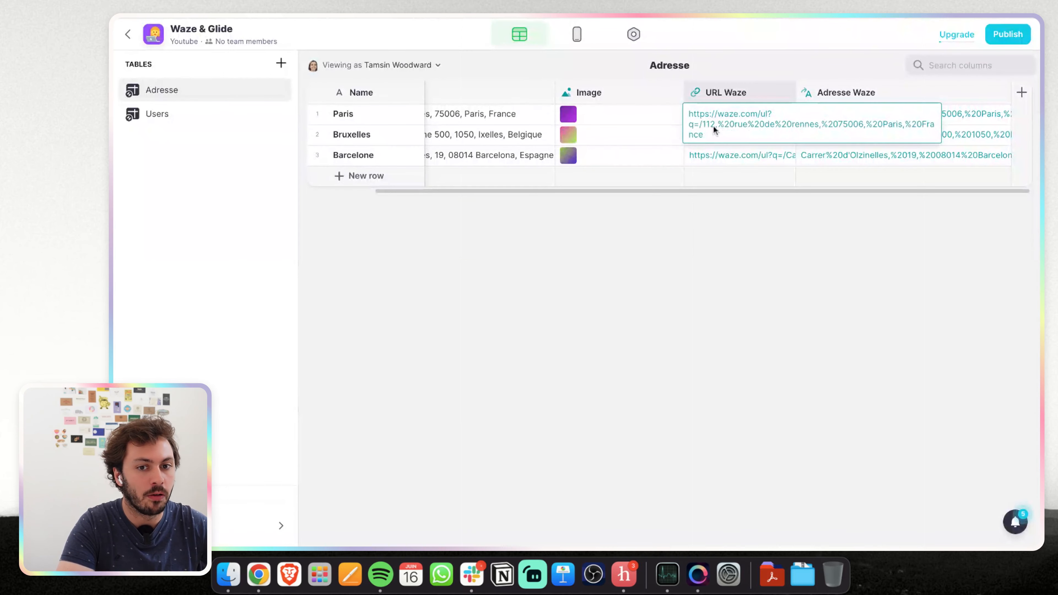
drag(714, 126, 751, 141)
click(805, 114)
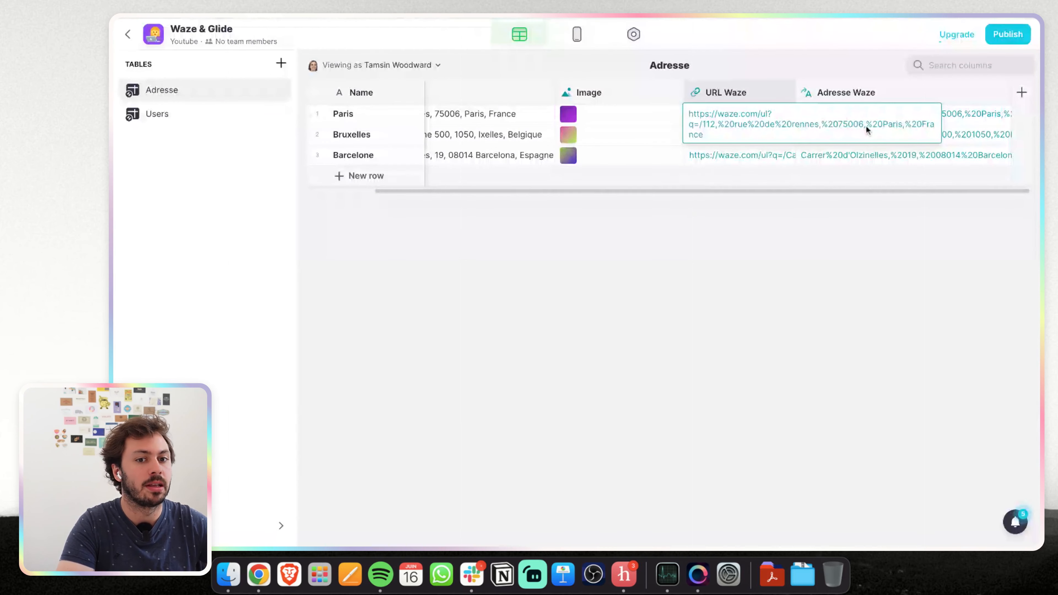
Step: Test the "Voir sur Waze" button in the app preview, and reopen the Barcelone details screen from the list
click(578, 35)
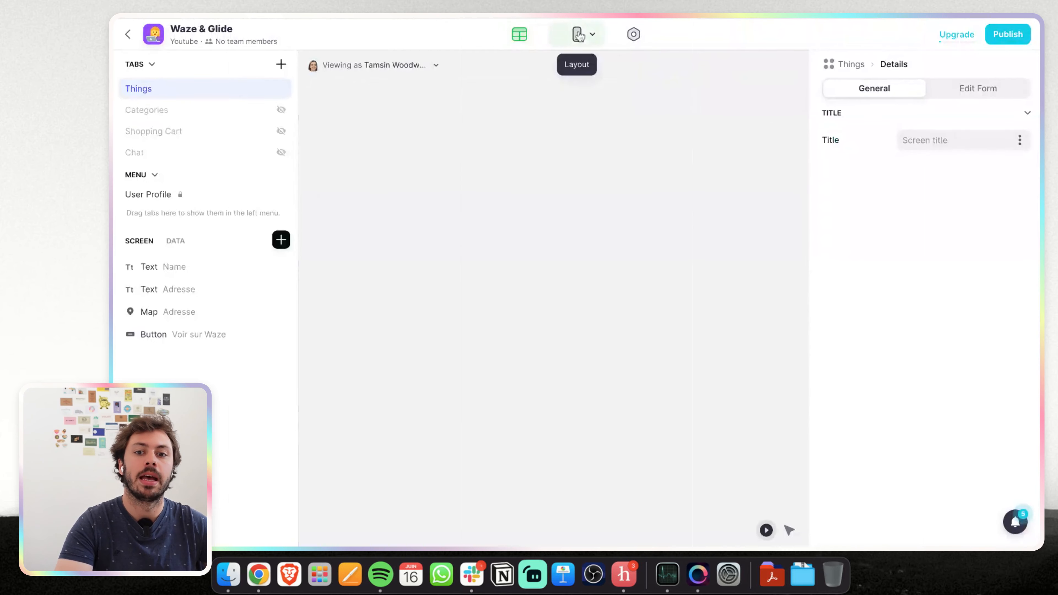
click(584, 360)
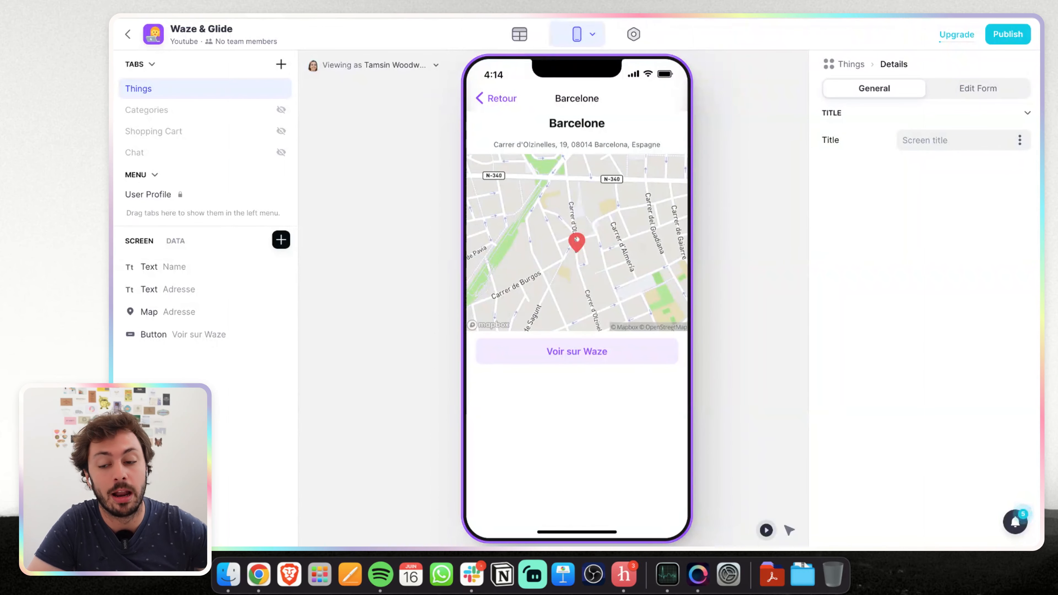
click(500, 99)
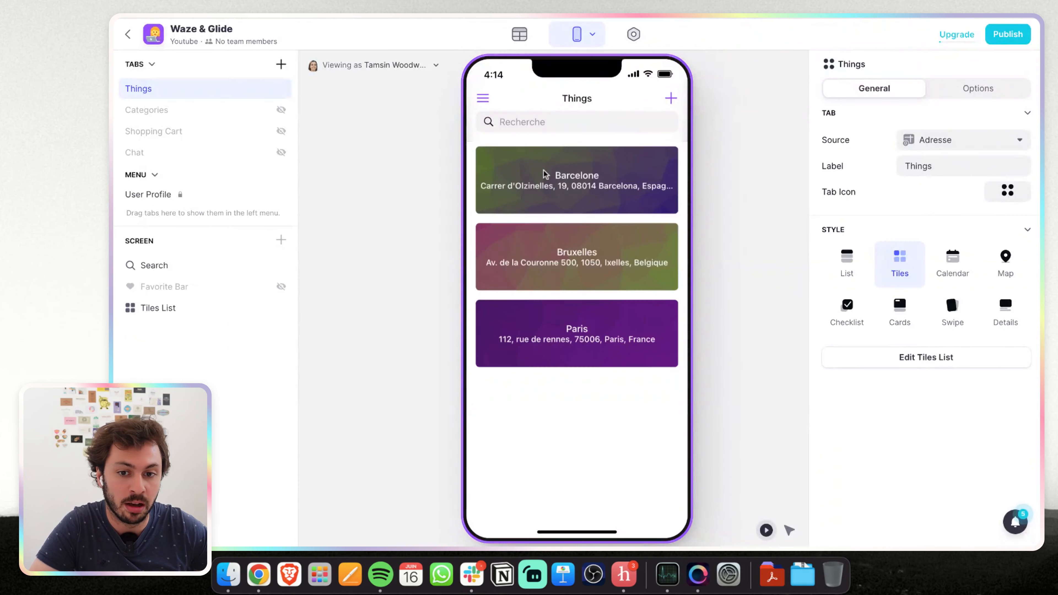
click(563, 179)
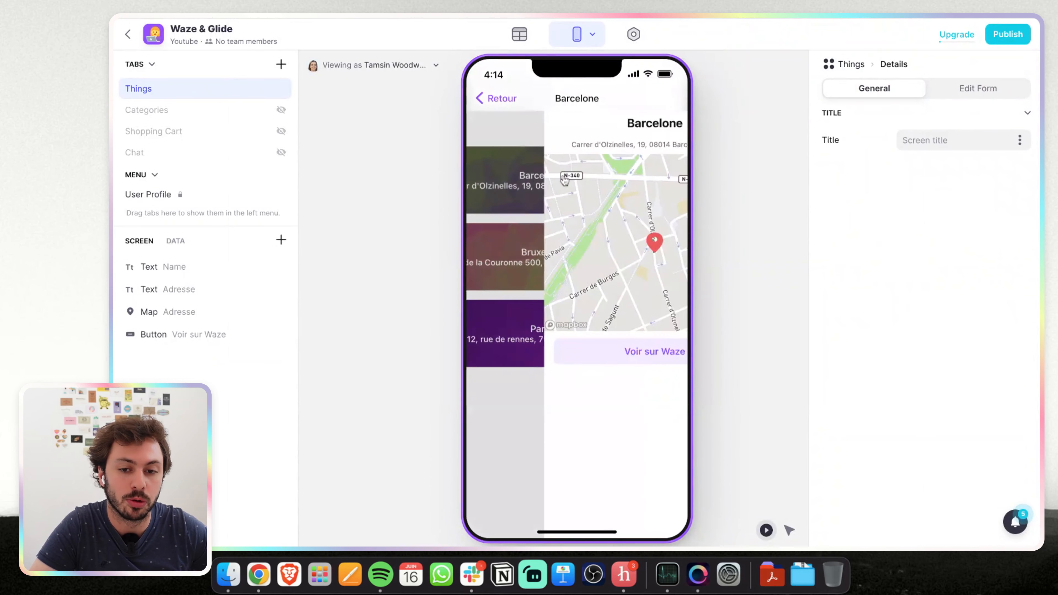
Step: Review the configurations of the Adresse Waze and URL Waze columns in the Adresse table, leaving both settings as they are
click(519, 36)
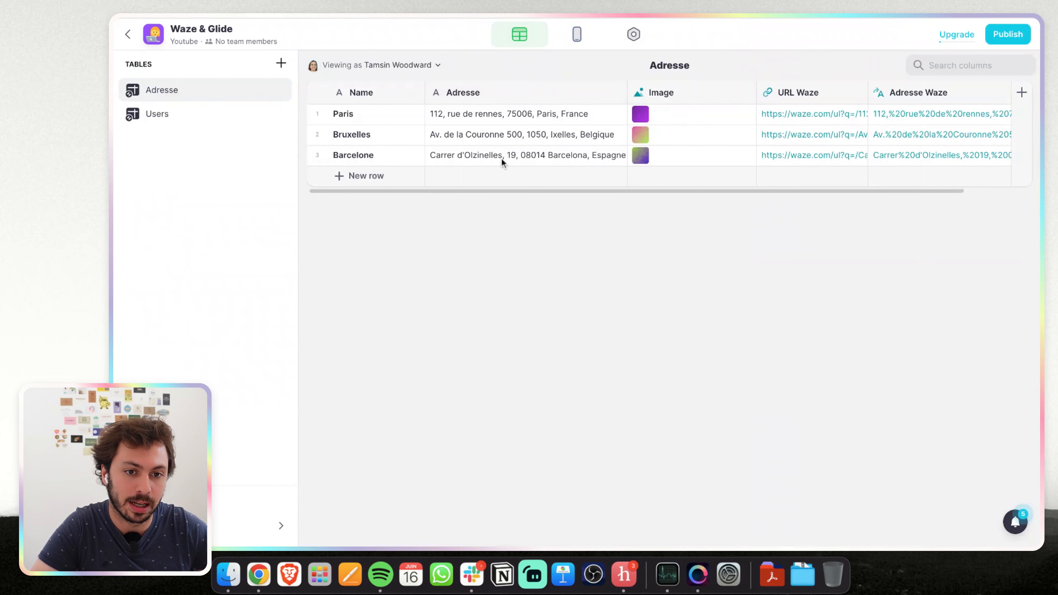
scroll(500, 161, right, 4)
double_click(887, 94)
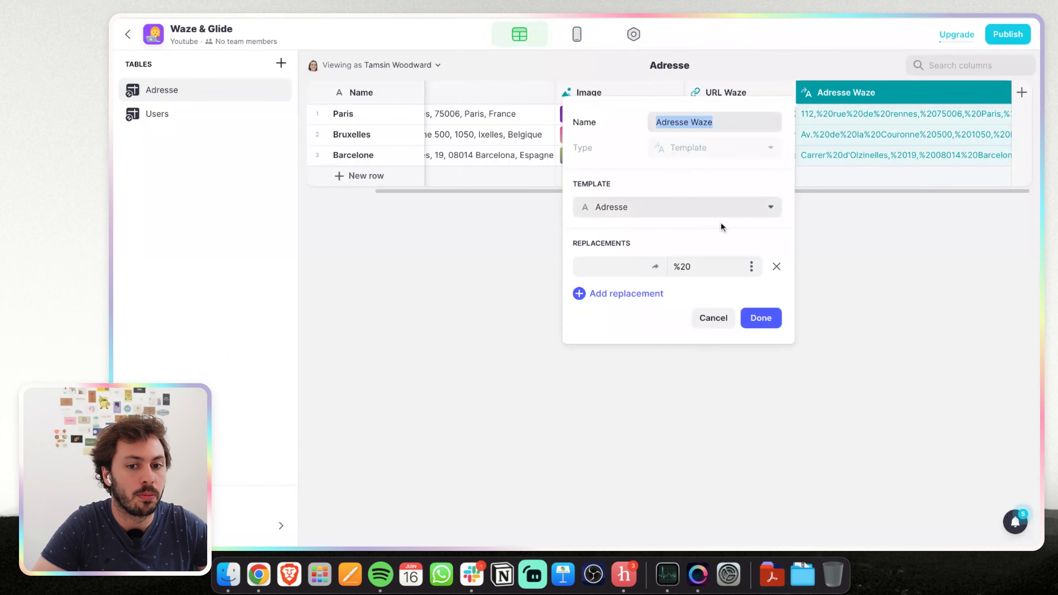
click(854, 272)
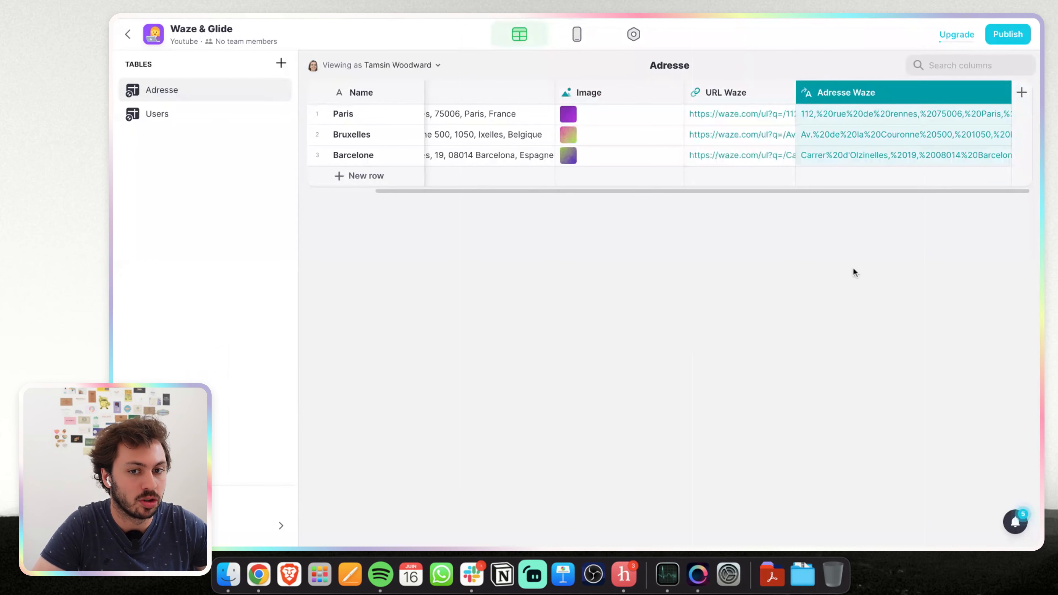
double_click(742, 97)
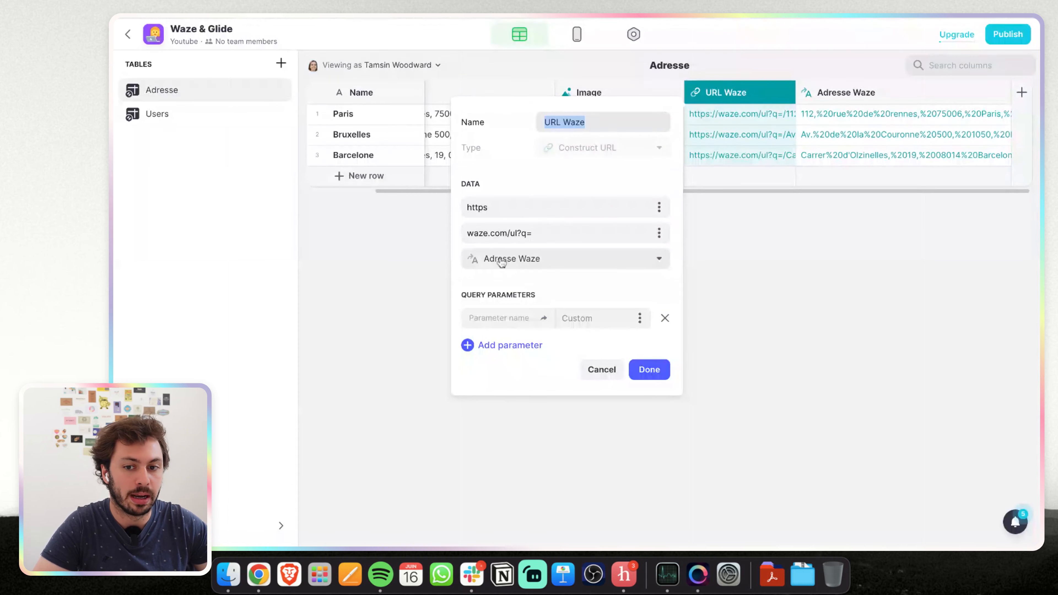
click(648, 375)
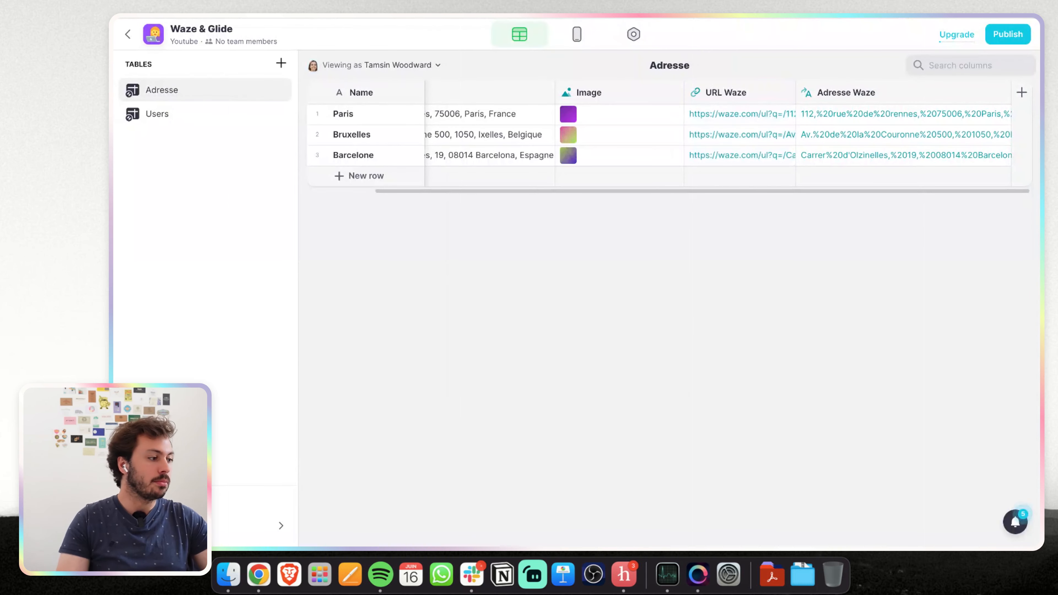